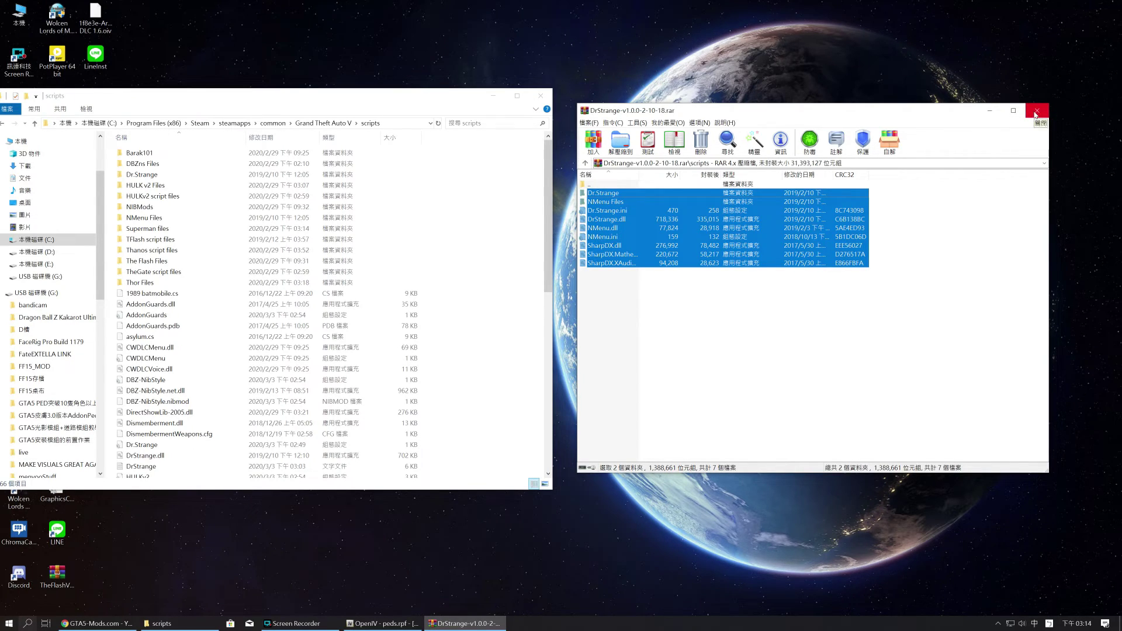
# - Close the DrStrange archive and open the Dr.Strange configuration file from the game's scripts folder
pyautogui.click(1035, 112)
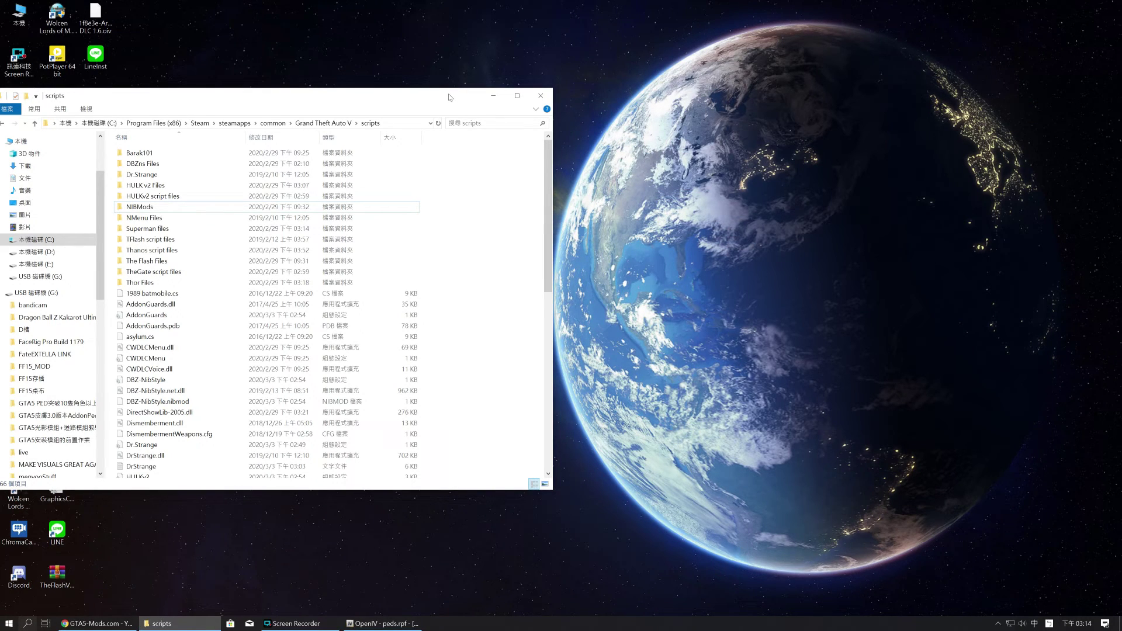
pyautogui.moveTo(448, 96); pyautogui.dragTo(506, 102)
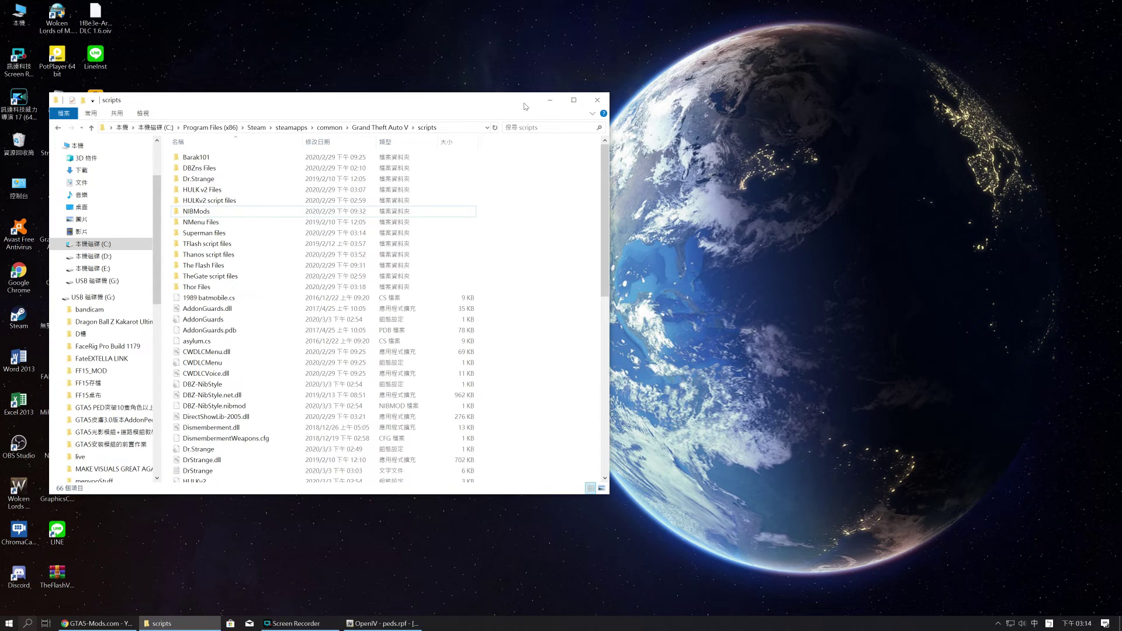
pyautogui.scroll(-2, 326, 313)
pyautogui.click(327, 313)
pyautogui.scroll(-1, 326, 313)
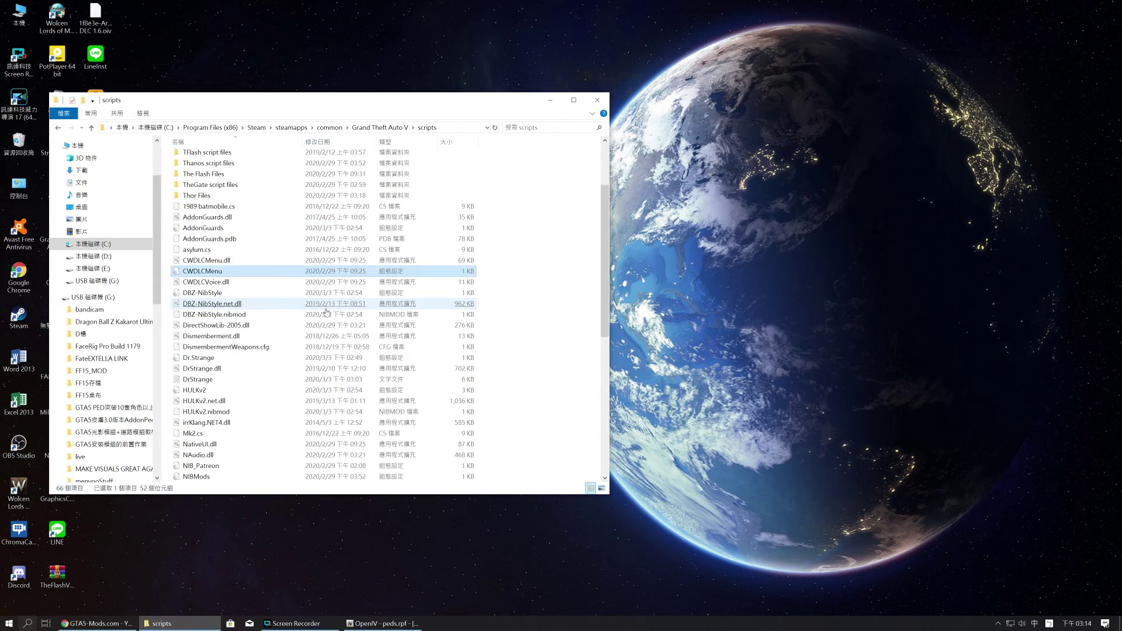
pyautogui.click(210, 359)
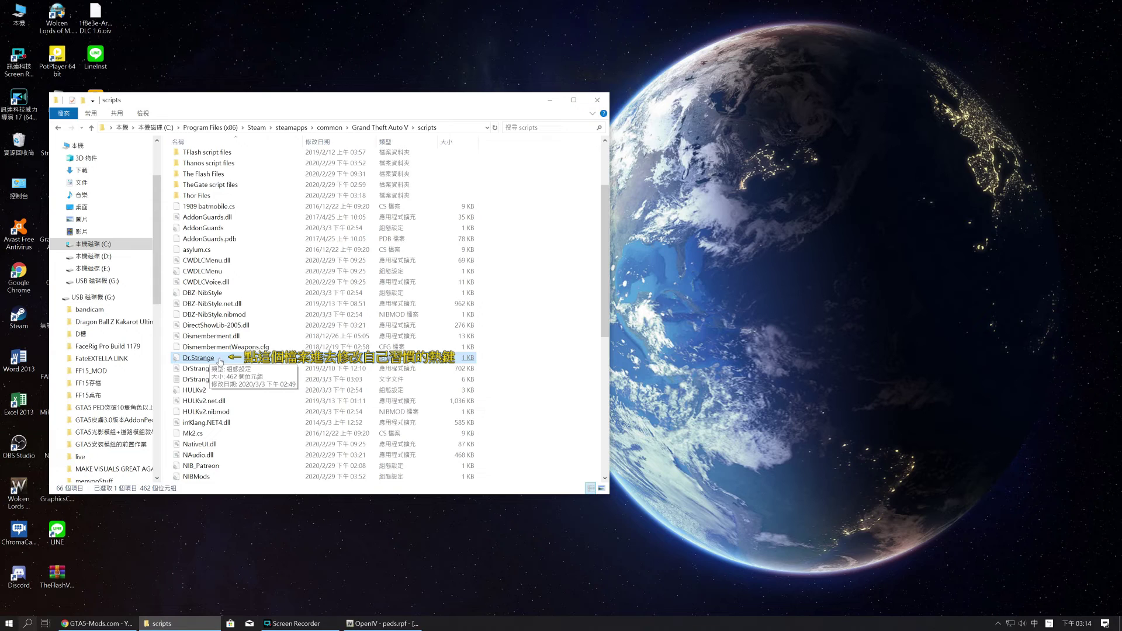
pyautogui.doubleClick(219, 359)
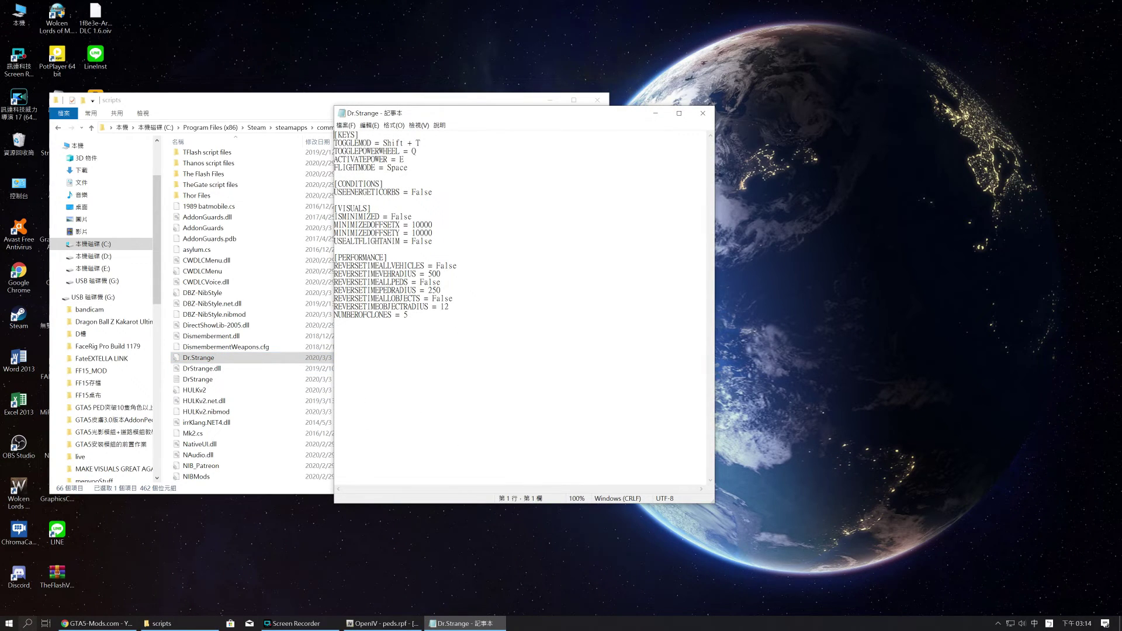
# - Review the TOGGLEMOD, TOGGLEPOWERWHEEL, ACTIVATEPOWER and FLIGHTMODE key settings, and save and close the file
pyautogui.moveTo(383, 143); pyautogui.dragTo(420, 144)
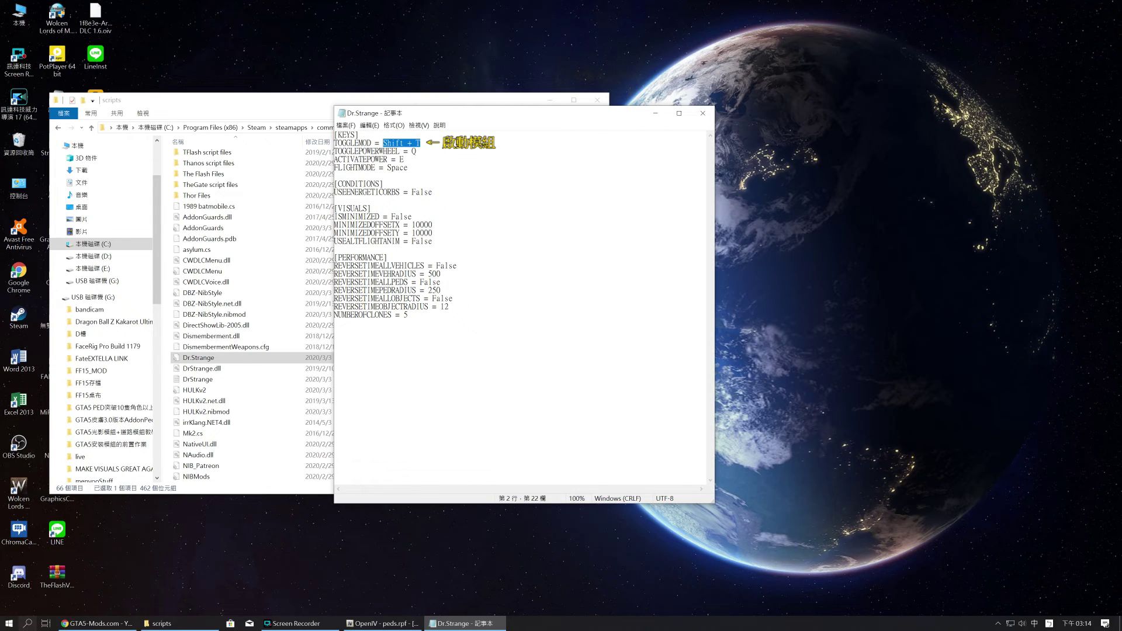
pyautogui.doubleClick(413, 152)
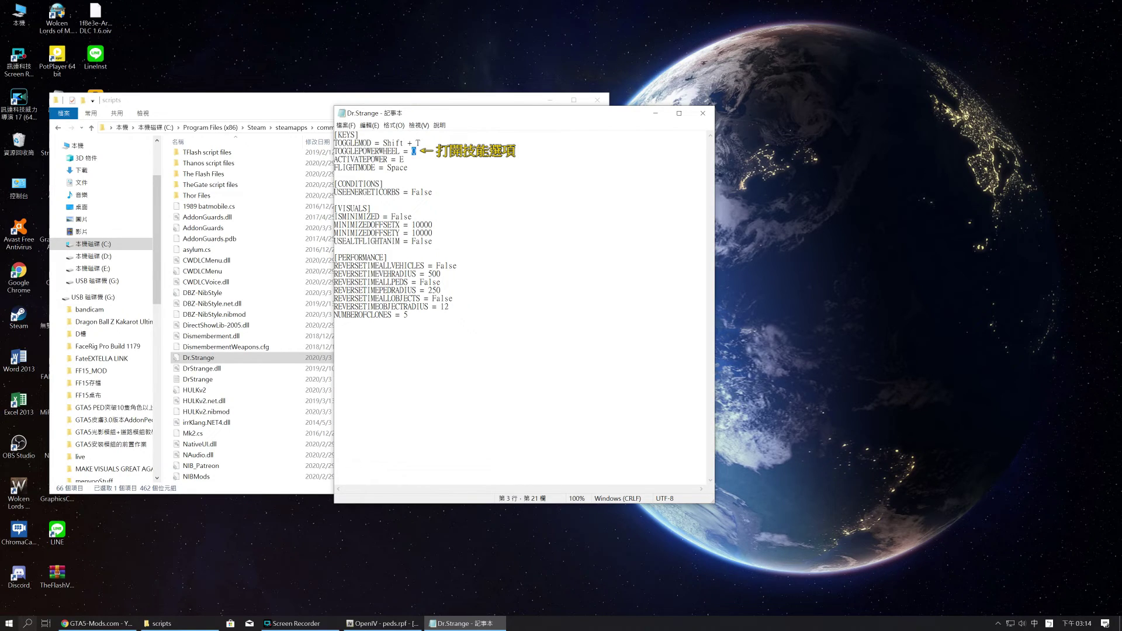
pyautogui.doubleClick(401, 160)
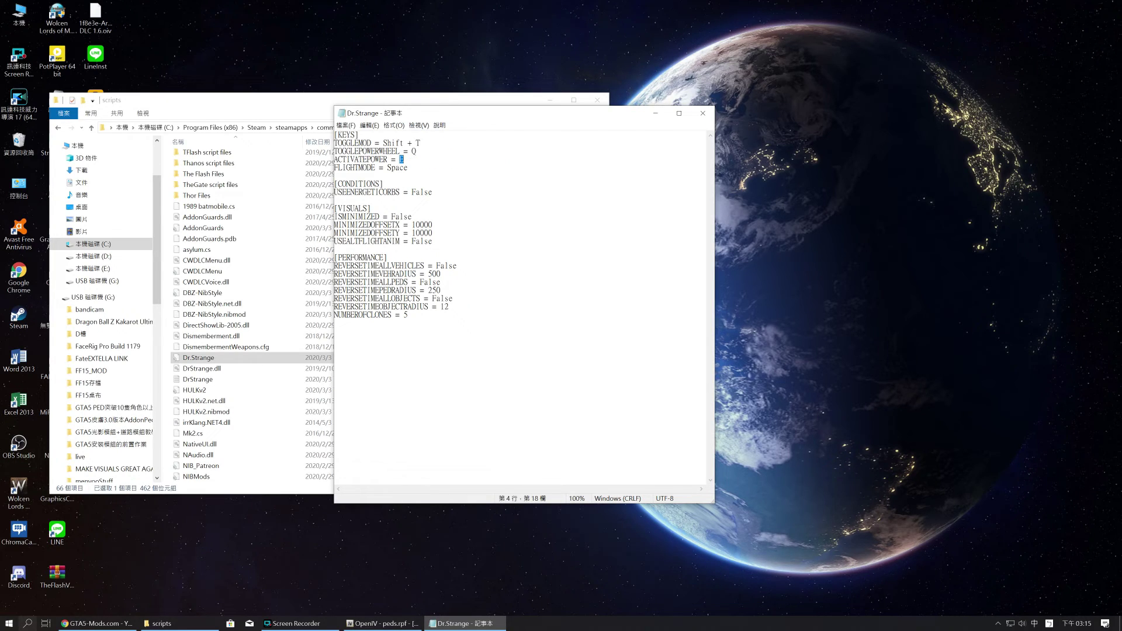
pyautogui.doubleClick(397, 168)
pyautogui.click(346, 125)
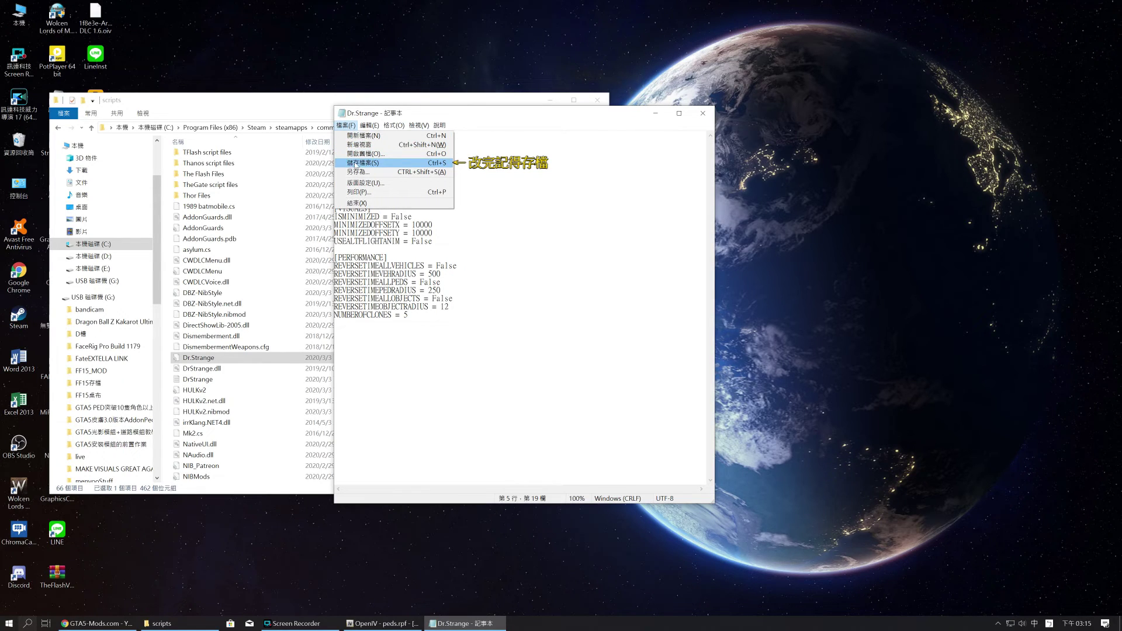
pyautogui.click(357, 163)
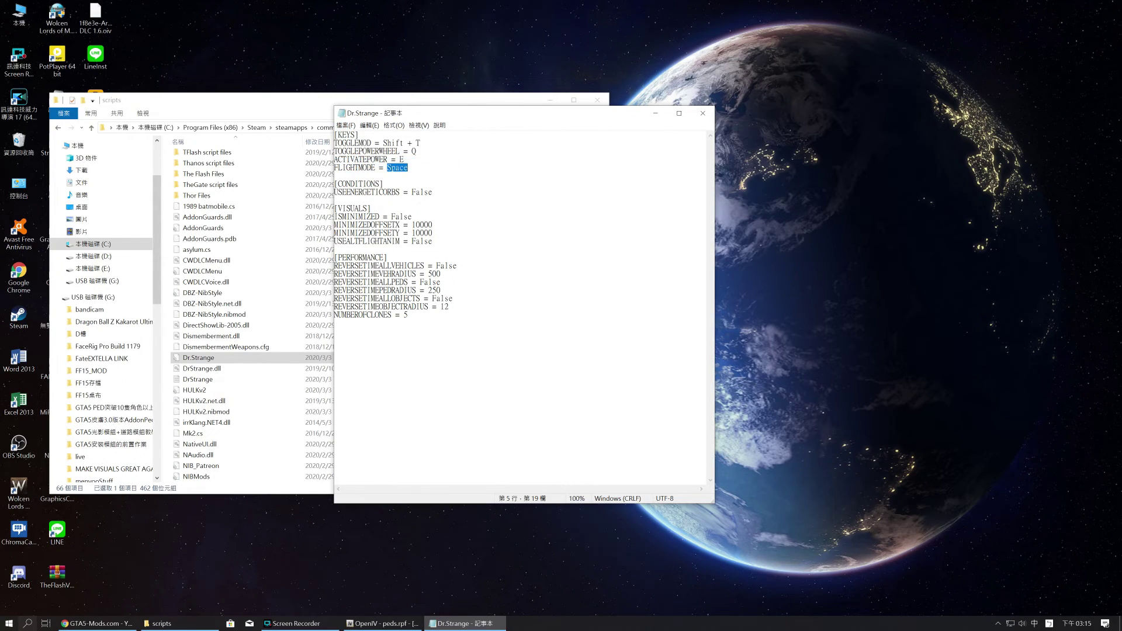
pyautogui.click(702, 112)
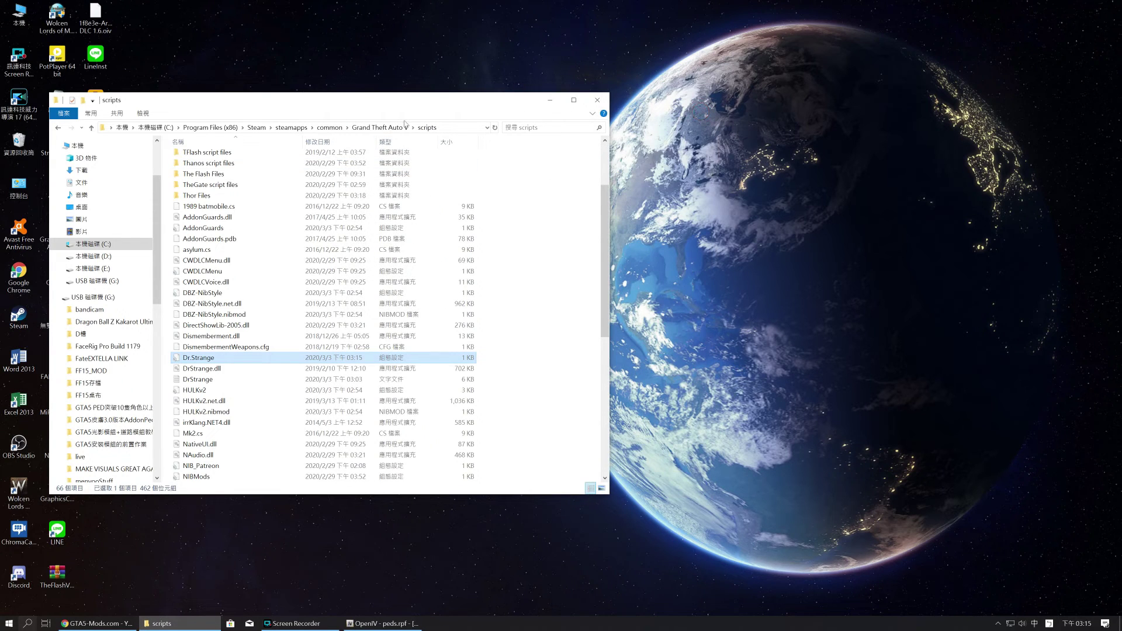
# - Put the scripts folder away and switch to OpenIV showing peds.rpf, placing its window clear of the desktop archives
pyautogui.click(550, 100)
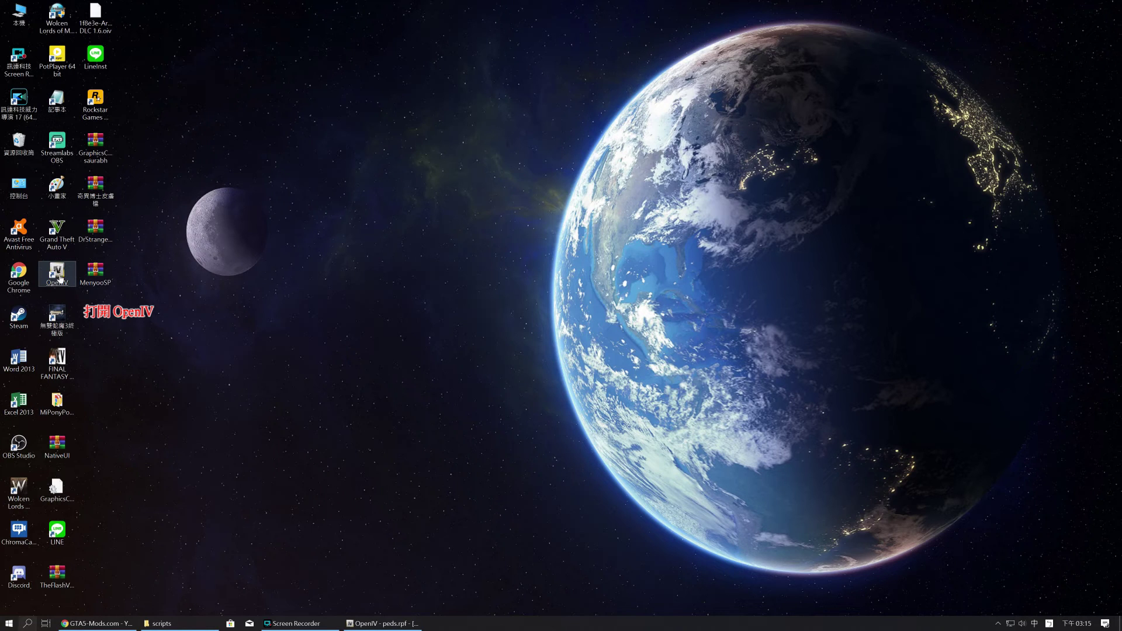
pyautogui.click(377, 624)
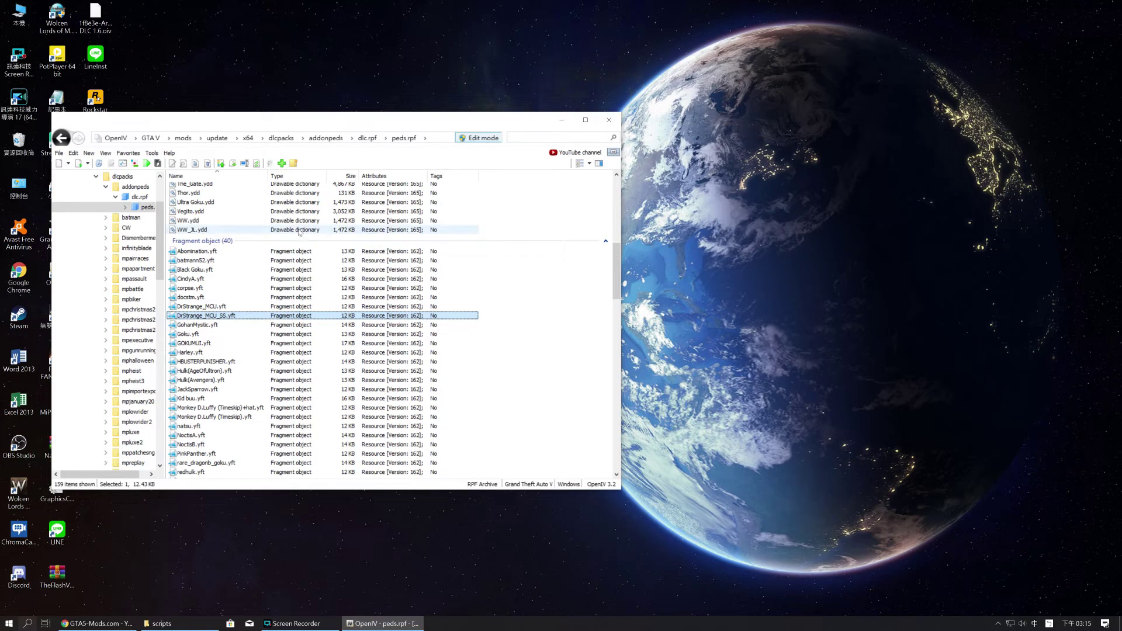
pyautogui.click(500, 374)
pyautogui.moveTo(513, 127); pyautogui.dragTo(599, 121)
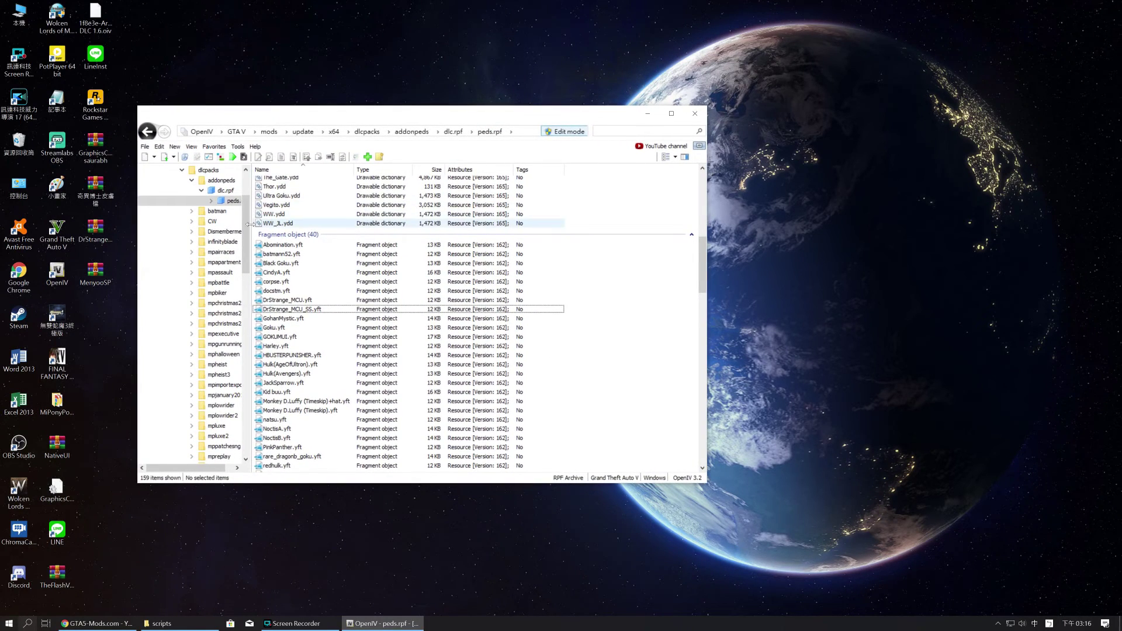
# - Open the 奇異博士皮膚檔 archive from the desktop, enter its inner folder and place it beside OpenIV
pyautogui.click(93, 201)
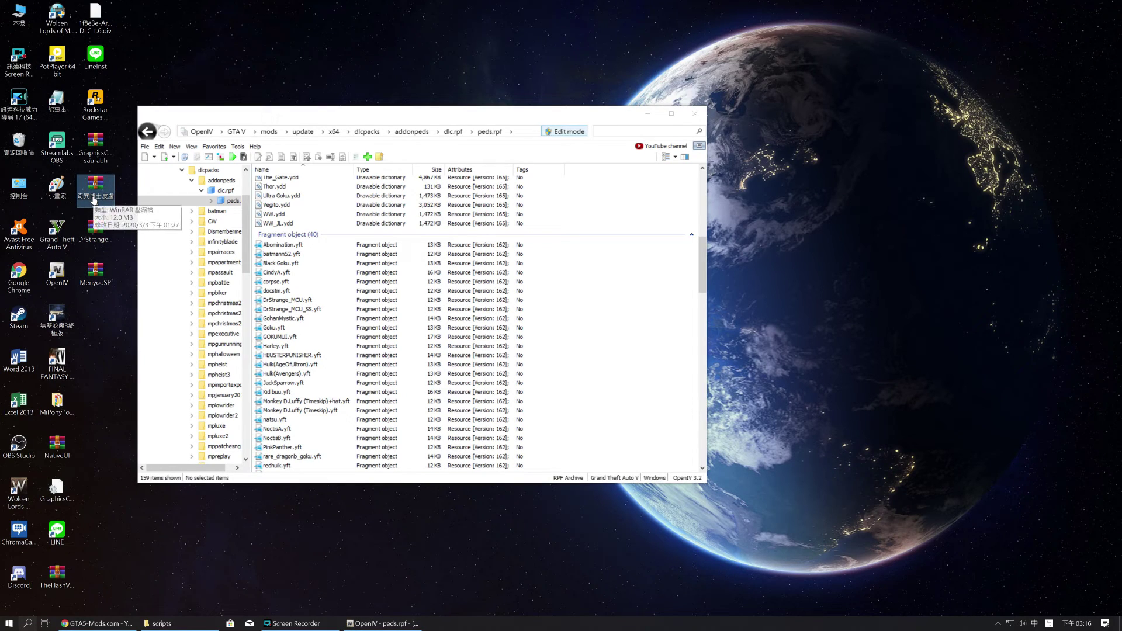
pyautogui.doubleClick(94, 200)
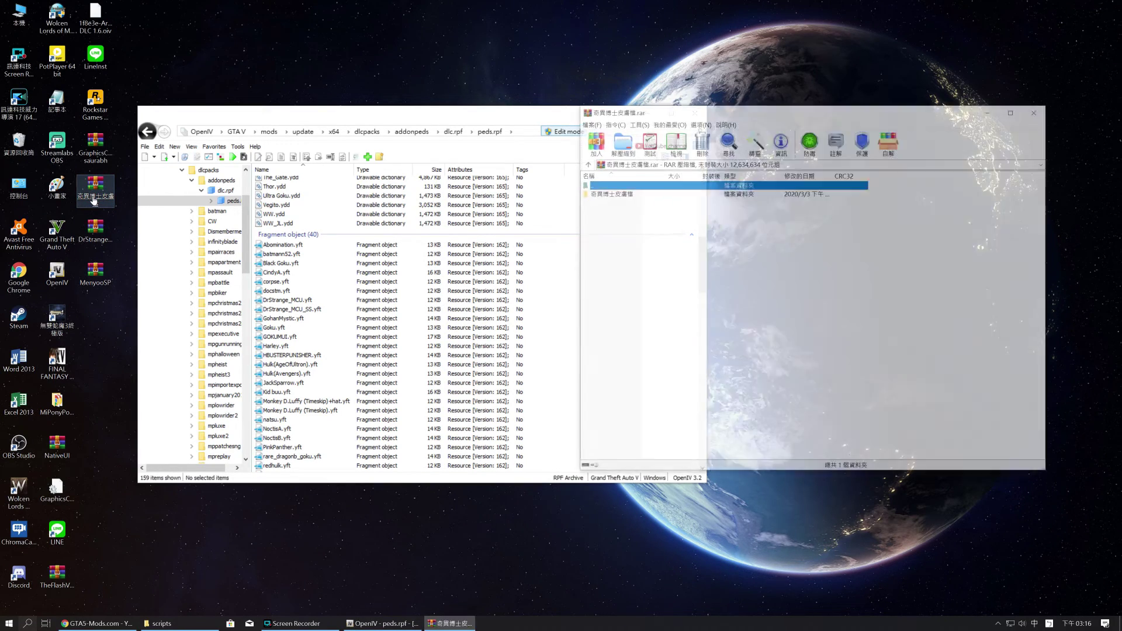
pyautogui.doubleClick(605, 193)
pyautogui.moveTo(631, 114); pyautogui.dragTo(763, 116)
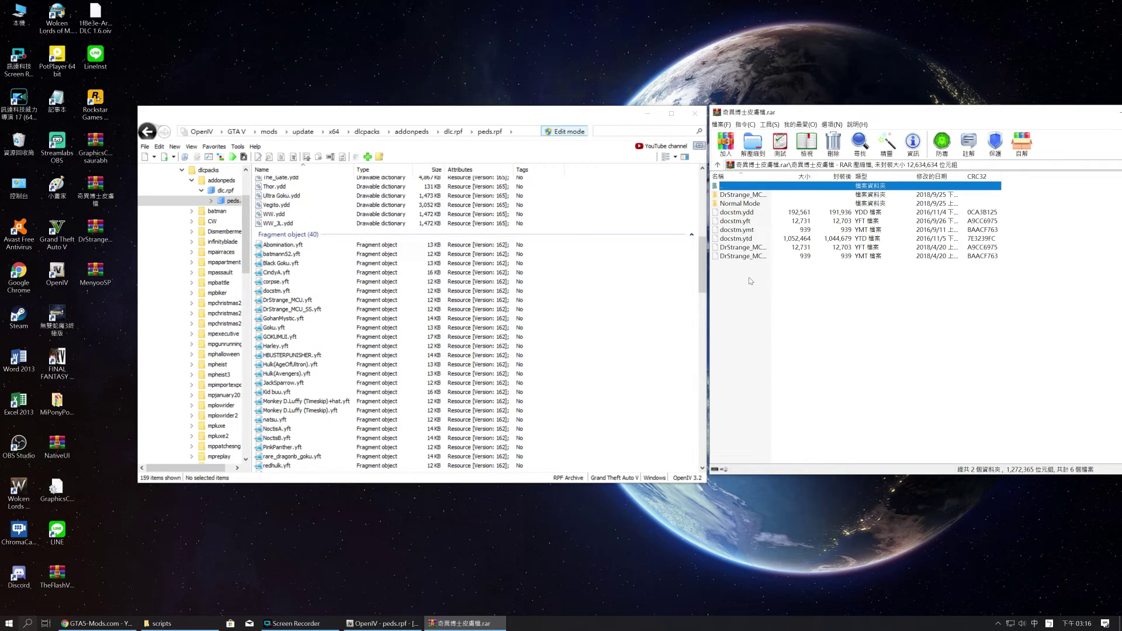
# - Select docstm.ydd, docstm.yft, docstm.ymt and docstm.ytd in the archive and try to copy them into peds.rpf
pyautogui.click(741, 213)
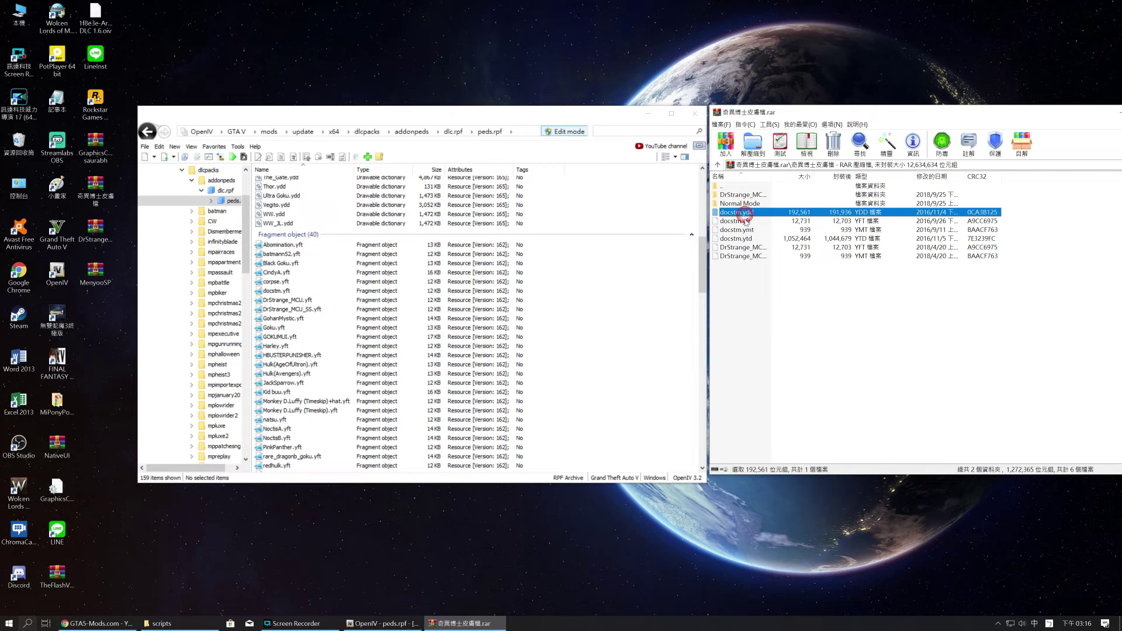
pyautogui.keyDown('shift'); pyautogui.click(740, 220); pyautogui.keyUp('shift')
pyautogui.keyDown('shift'); pyautogui.click(739, 229); pyautogui.keyUp('shift')
pyautogui.keyDown('shift'); pyautogui.click(741, 239); pyautogui.keyUp('shift')
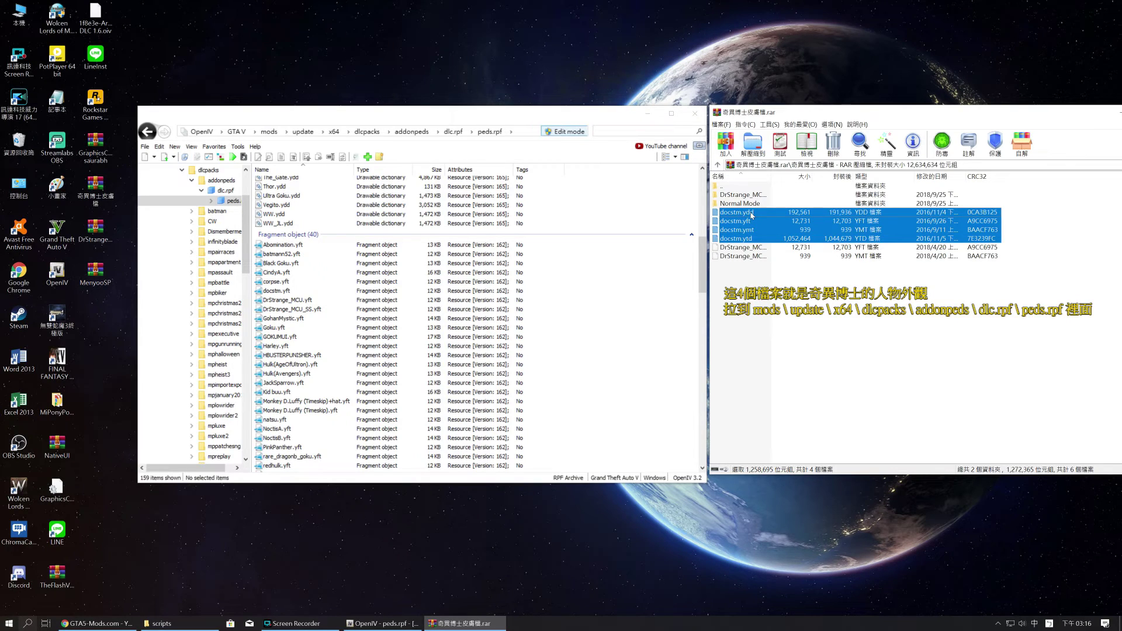
pyautogui.moveTo(612, 333); pyautogui.dragTo(769, 228)
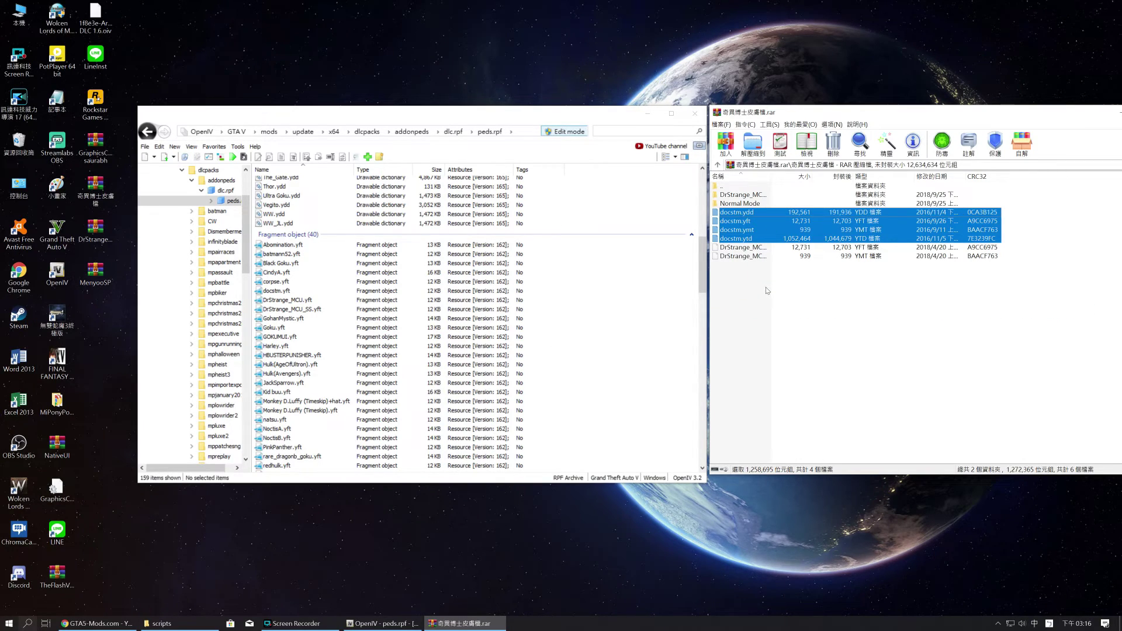
pyautogui.click(767, 291)
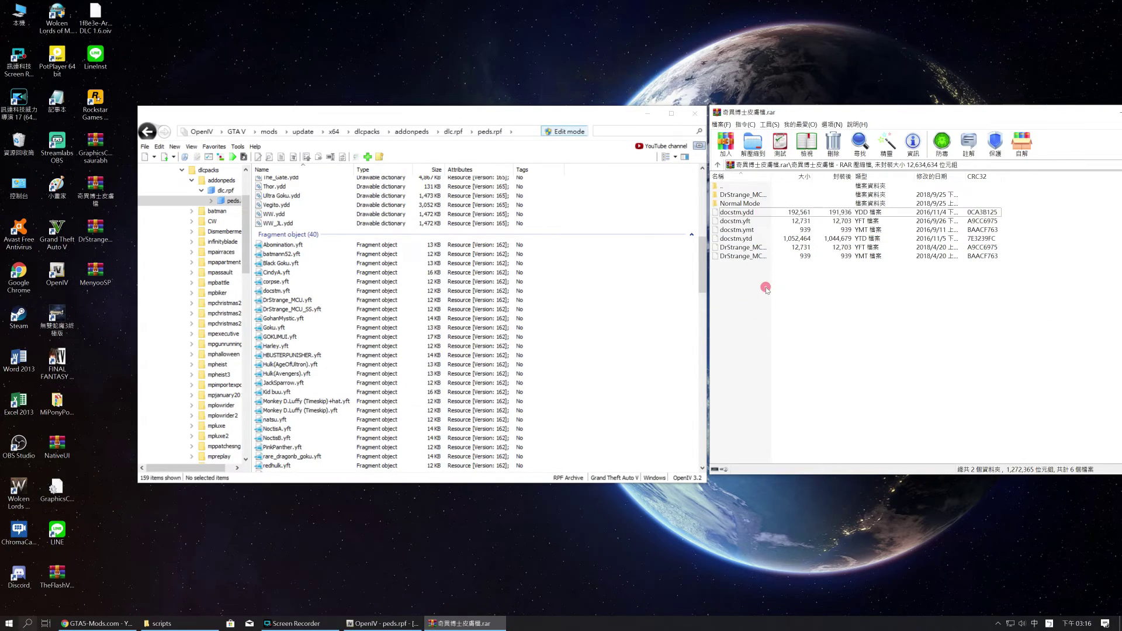
# - Try to copy the four DrStrange files of the archive's Normal Mode folder into peds.rpf, and return to the parent folder
pyautogui.click(757, 204)
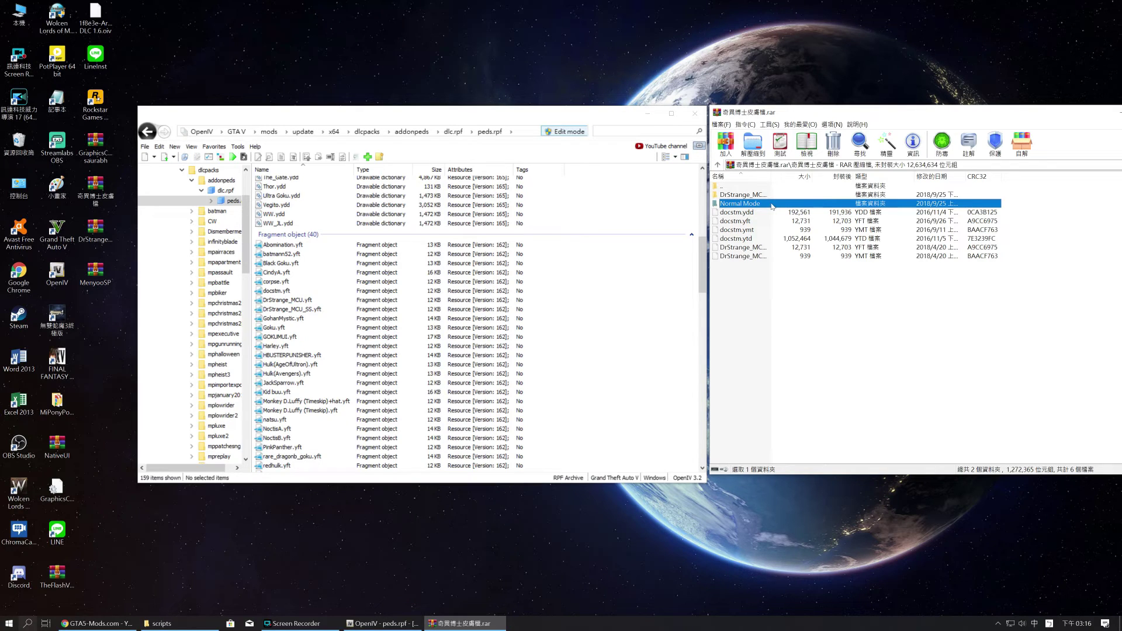
pyautogui.doubleClick(758, 205)
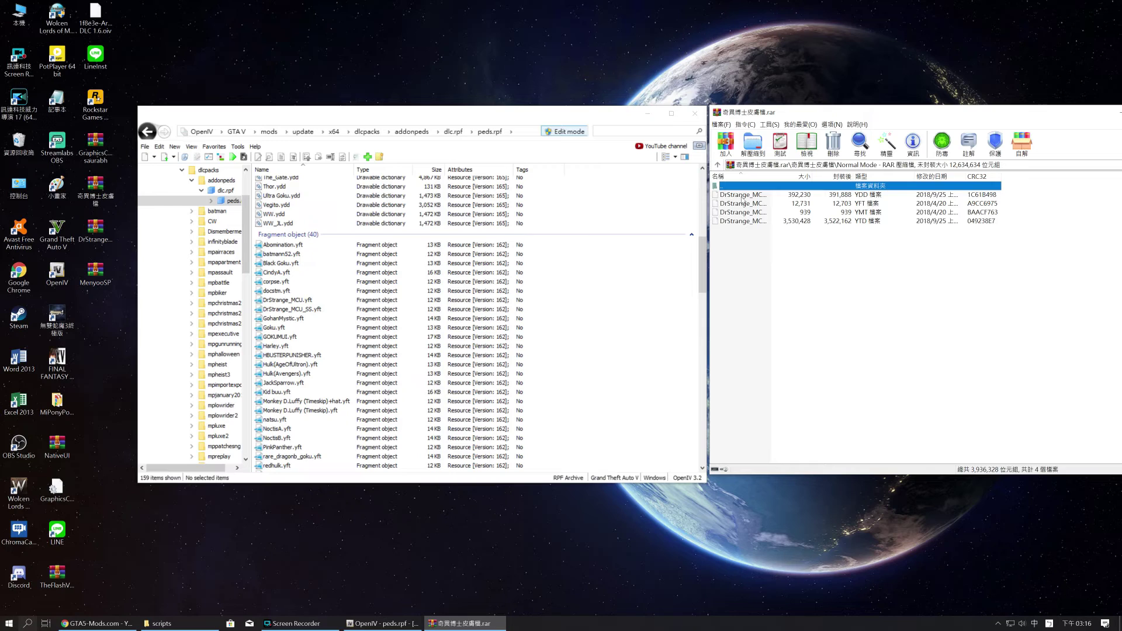
pyautogui.moveTo(761, 261); pyautogui.dragTo(577, 325)
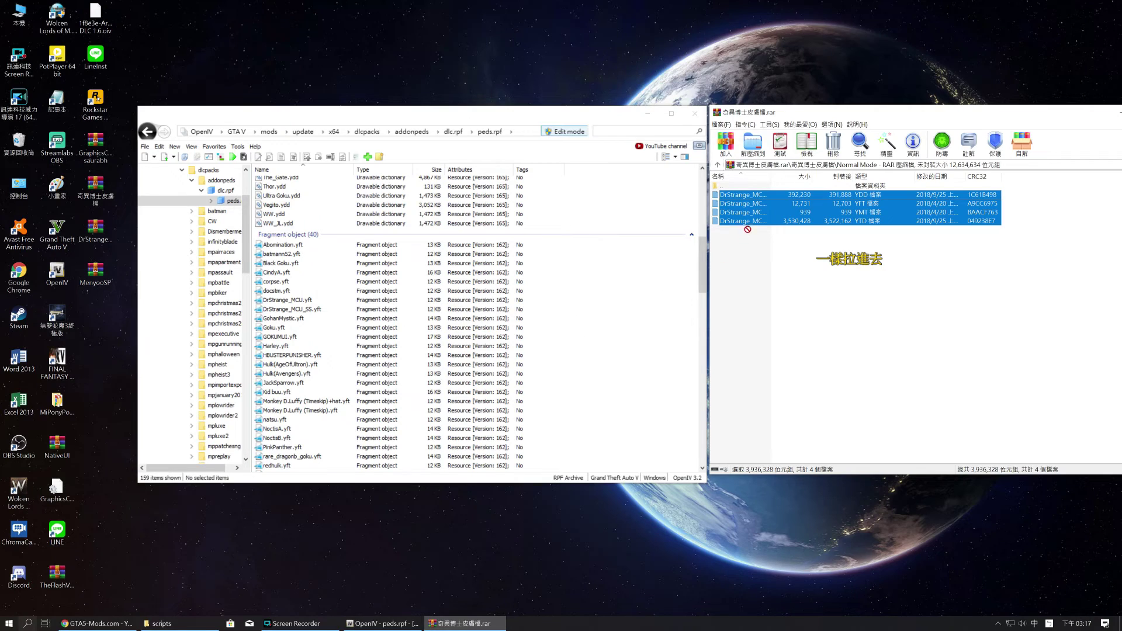
pyautogui.press('BackSpace')
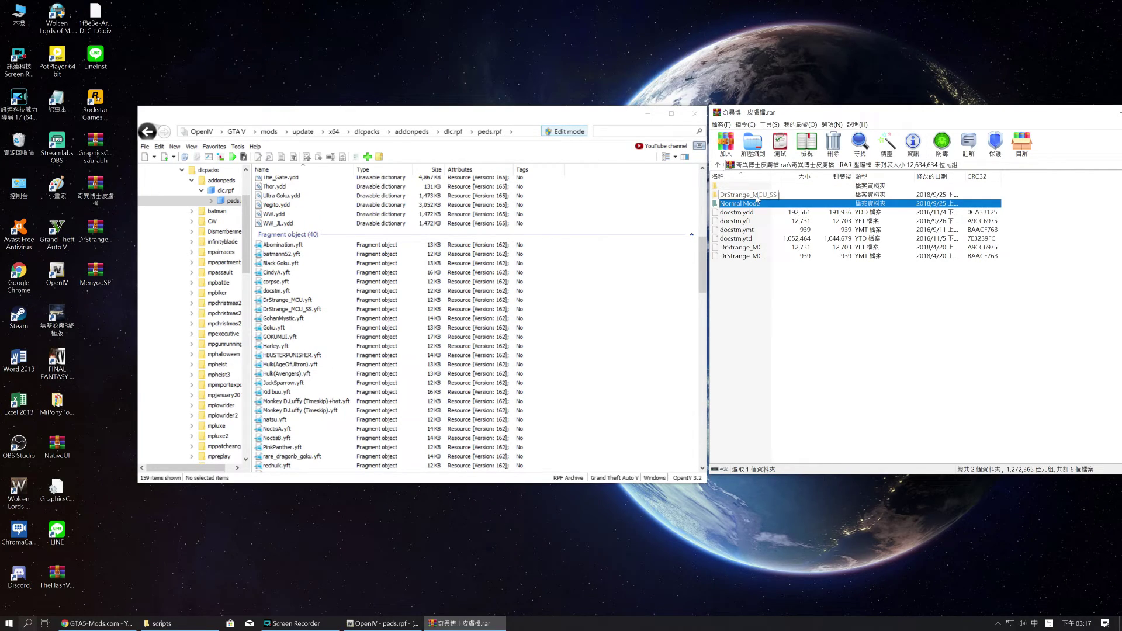
# - Select the DrStrange_MCU_SS folder and the DrStrange YFT and YMT files, and try to copy them into peds.rpf
pyautogui.click(756, 194)
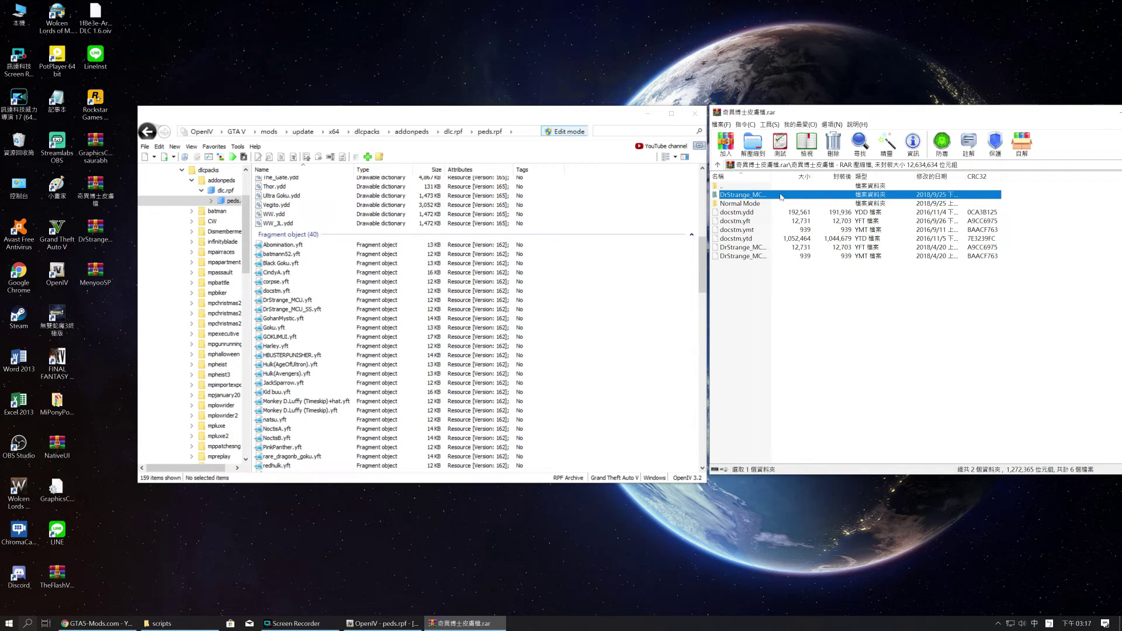
pyautogui.keyDown('ctrl'); pyautogui.click(758, 248); pyautogui.keyUp('ctrl')
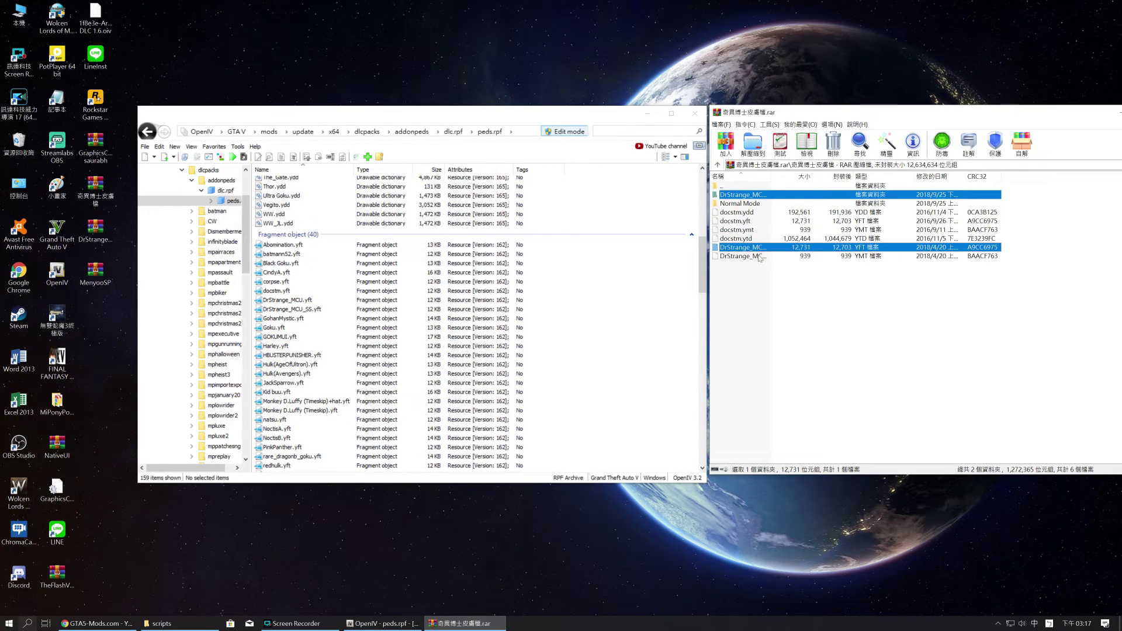
pyautogui.keyDown('ctrl'); pyautogui.click(758, 256); pyautogui.keyUp('ctrl')
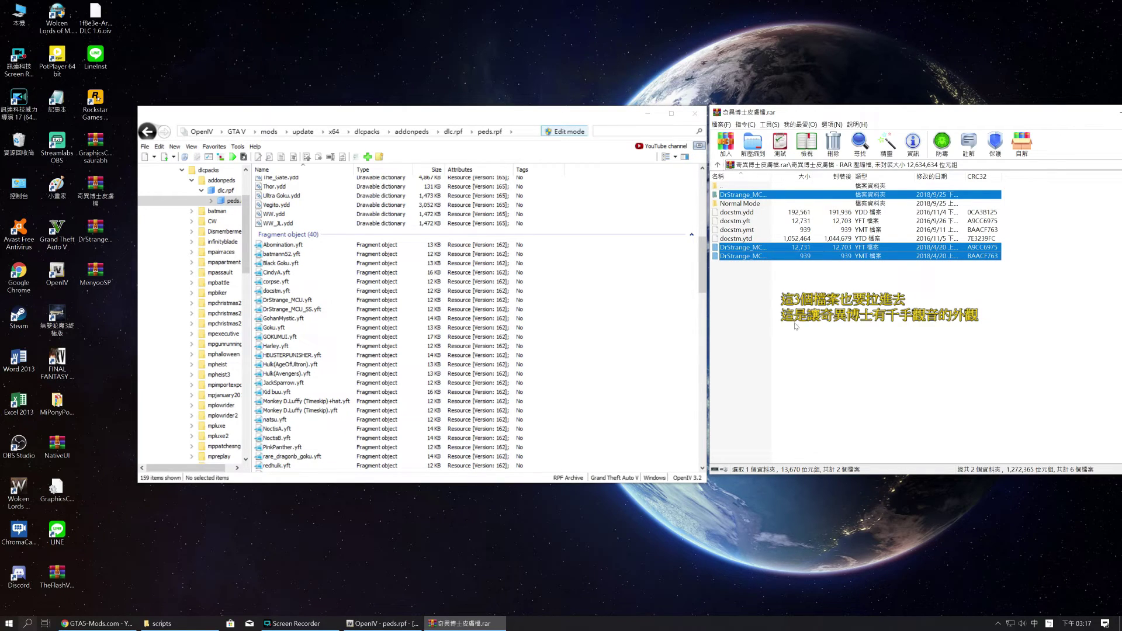
pyautogui.moveTo(791, 199); pyautogui.dragTo(540, 332)
pyautogui.moveTo(561, 318); pyautogui.dragTo(770, 261)
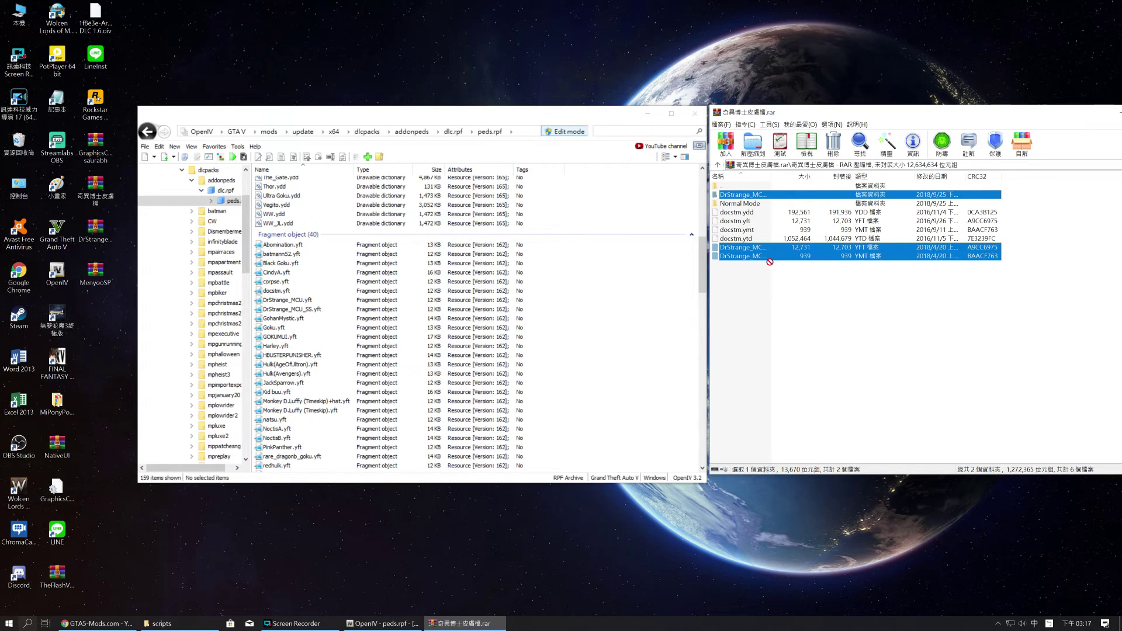
pyautogui.moveTo(779, 319); pyautogui.dragTo(779, 319)
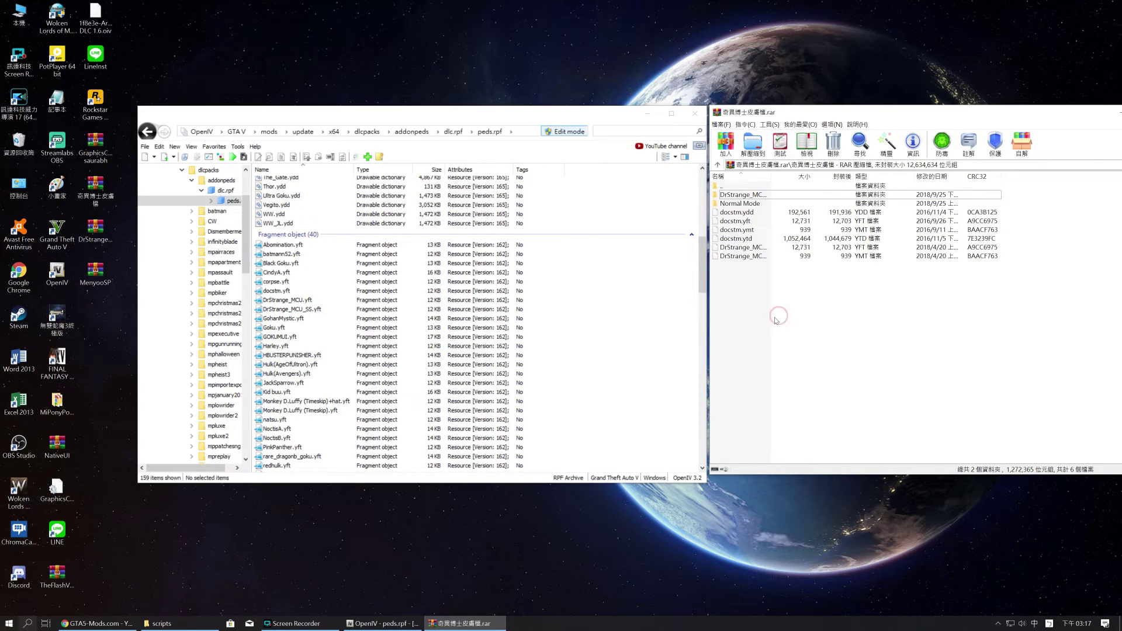
# - Put the archive window away, go to the Grand Theft Auto V folder and run AddonPeds Editor as administrator
pyautogui.click(1115, 114)
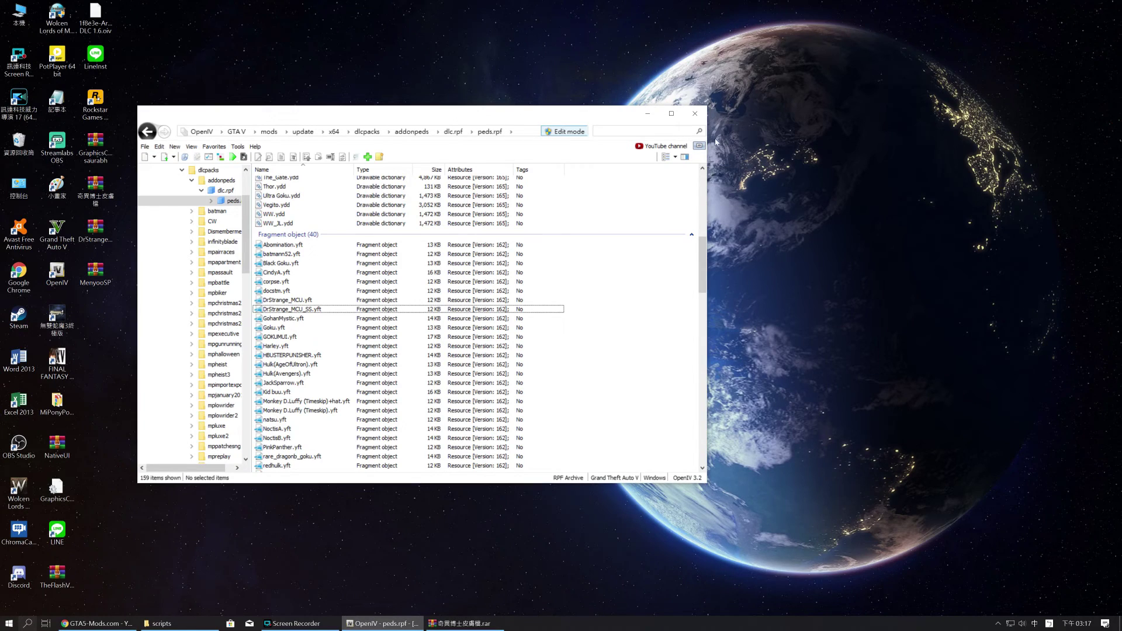
pyautogui.click(167, 623)
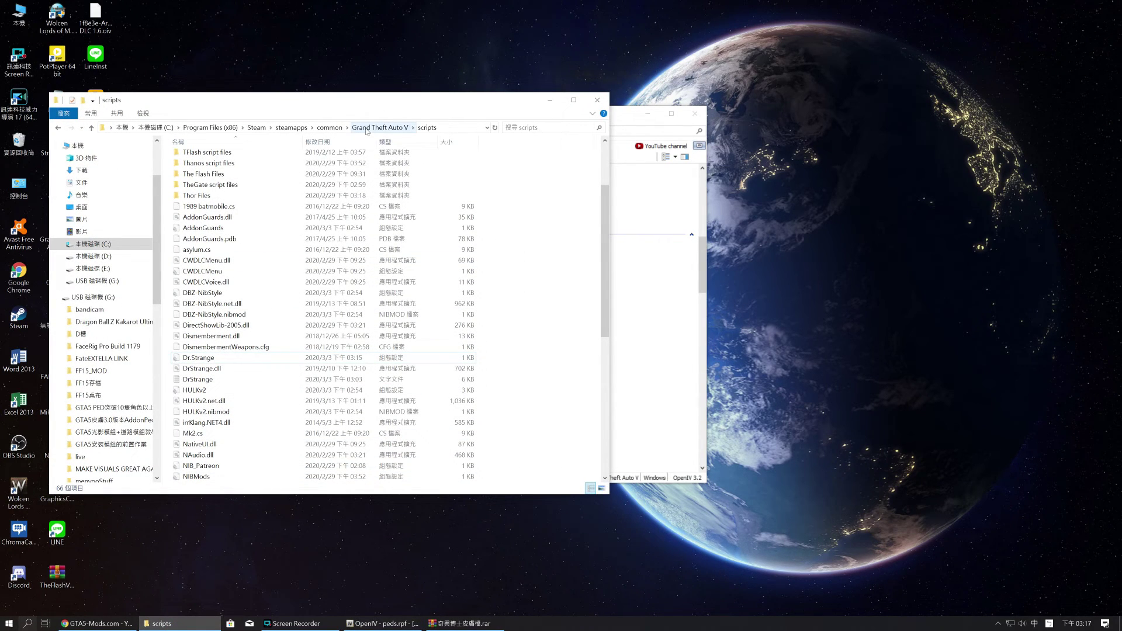
pyautogui.click(386, 128)
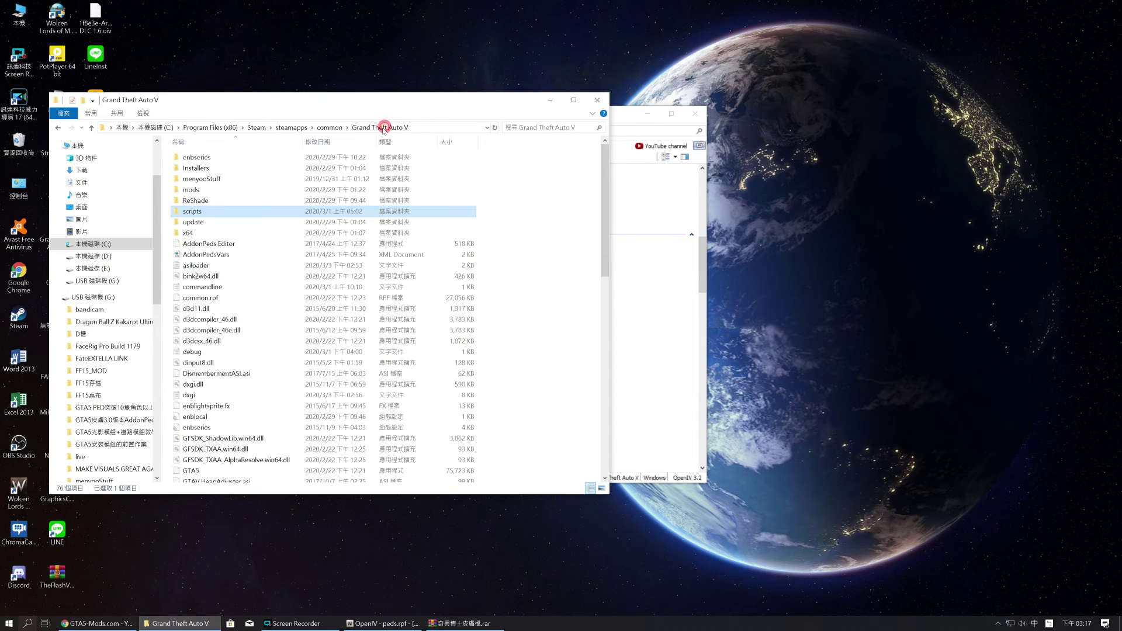
pyautogui.click(215, 245)
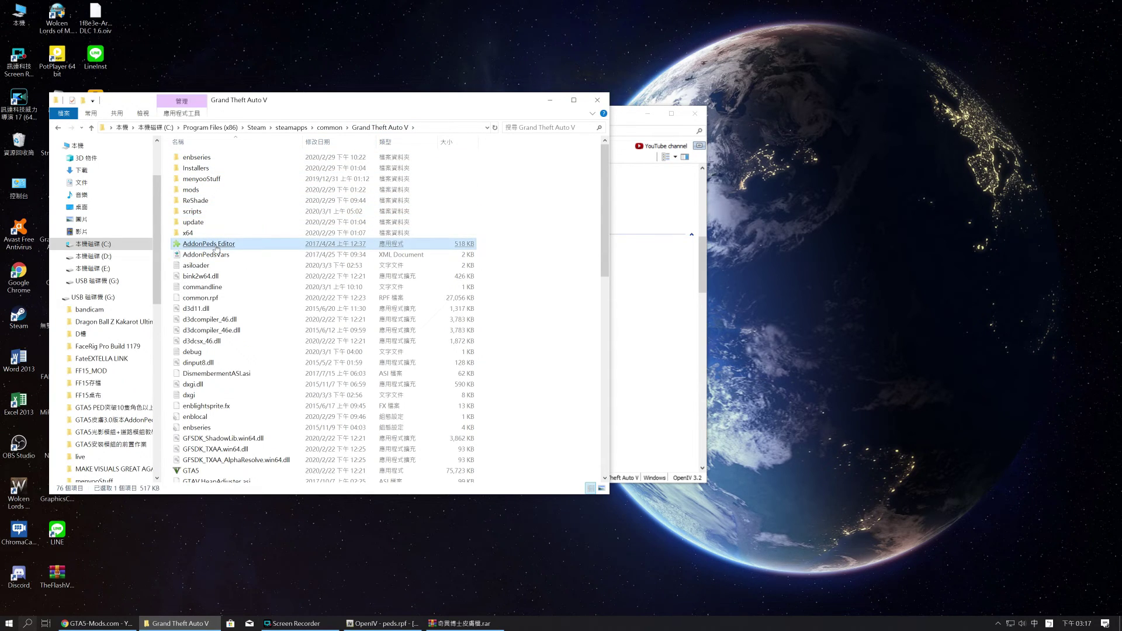
pyautogui.rightClick(248, 246)
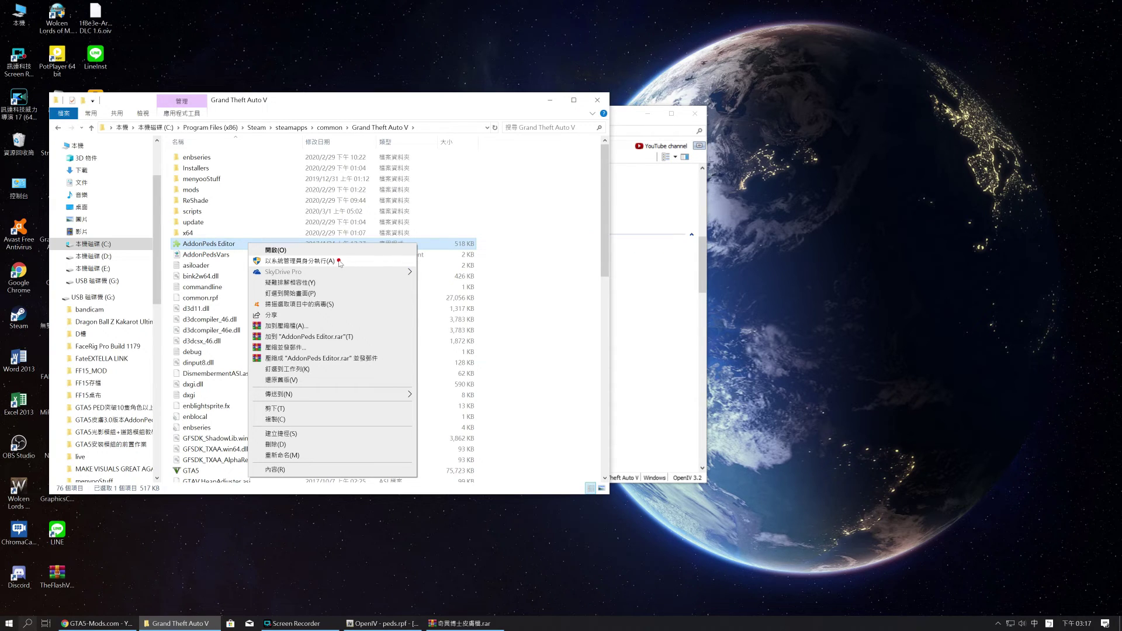
pyautogui.click(339, 261)
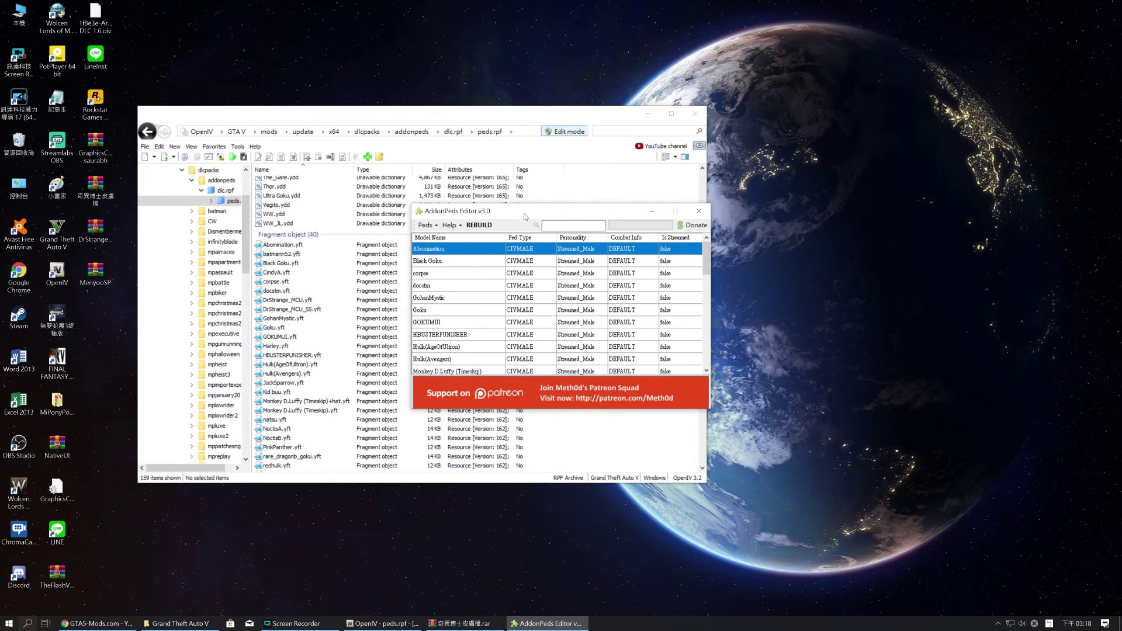
# - Shift the AddonPeds Editor window slightly and open the form for a new ped
pyautogui.moveTo(524, 216); pyautogui.dragTo(536, 217)
pyautogui.click(437, 226)
pyautogui.click(450, 237)
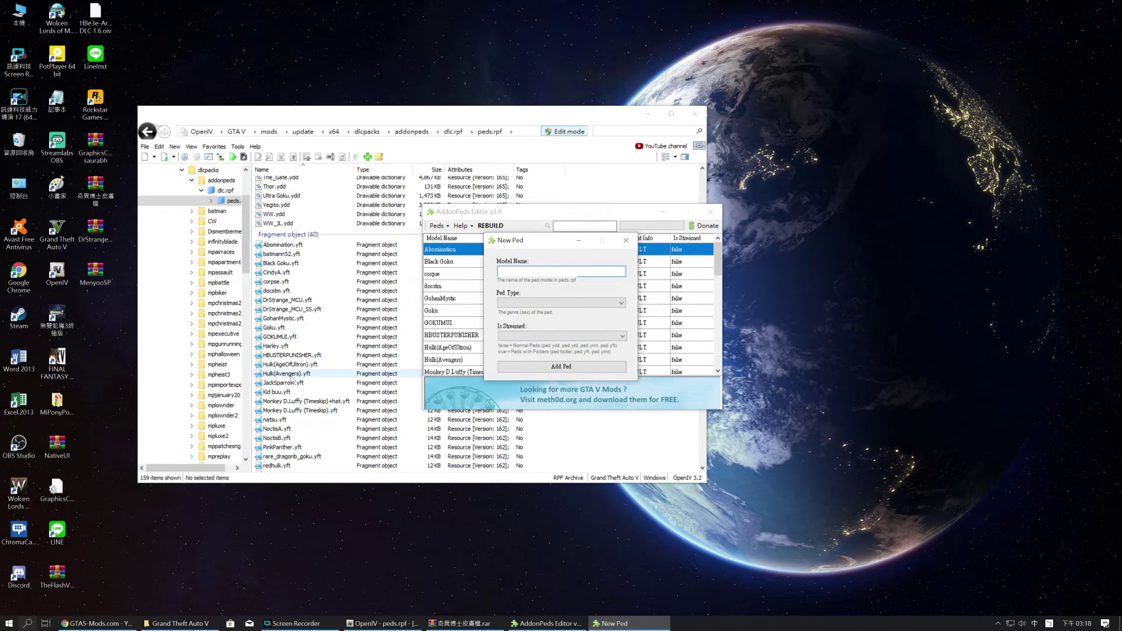
# - Switch to OpenIV and find and select docstm.yft, DrStrange_MCU.yft and DrStrange_MCU_SS.yft in peds.rpf
pyautogui.click(290, 374)
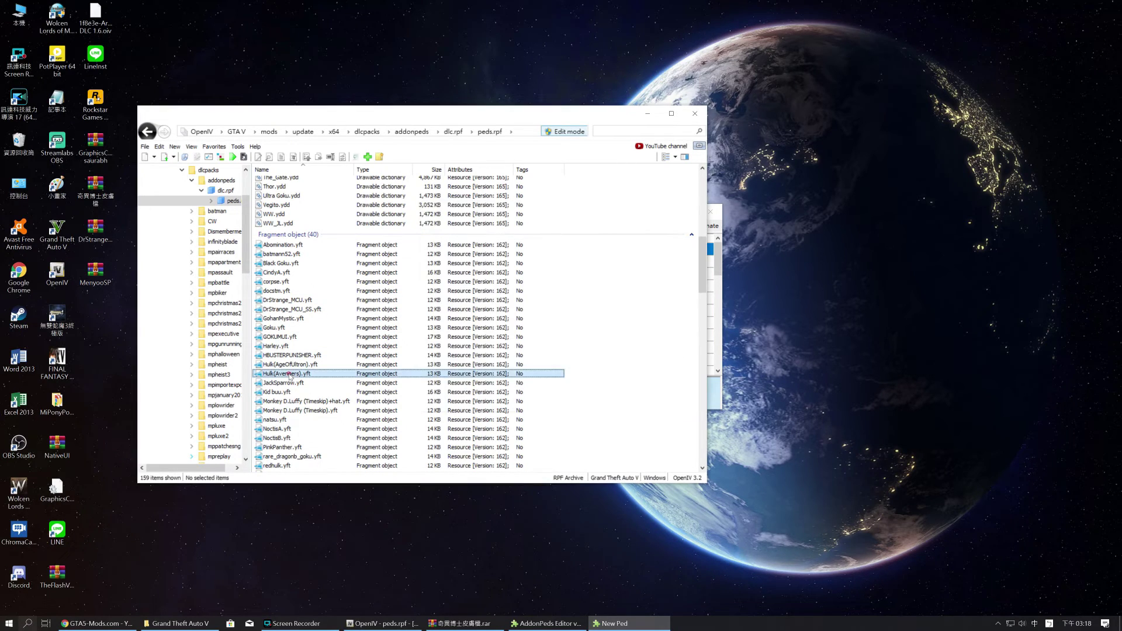
pyautogui.scroll(-3, 290, 376)
pyautogui.scroll(-4, 290, 377)
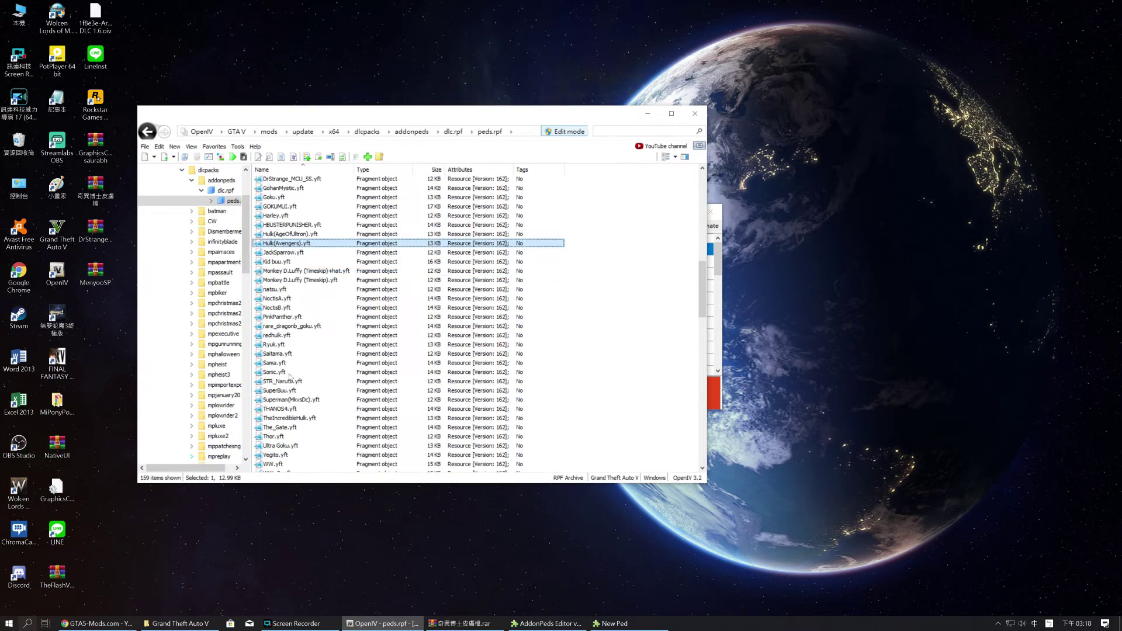
pyautogui.scroll(6, 290, 376)
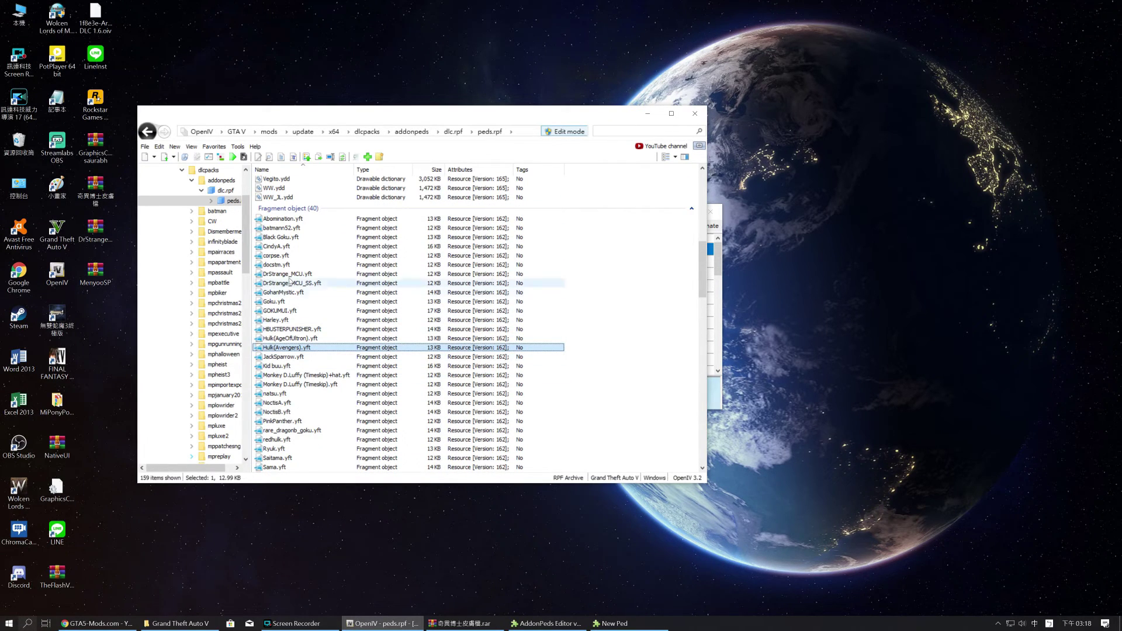
pyautogui.click(286, 265)
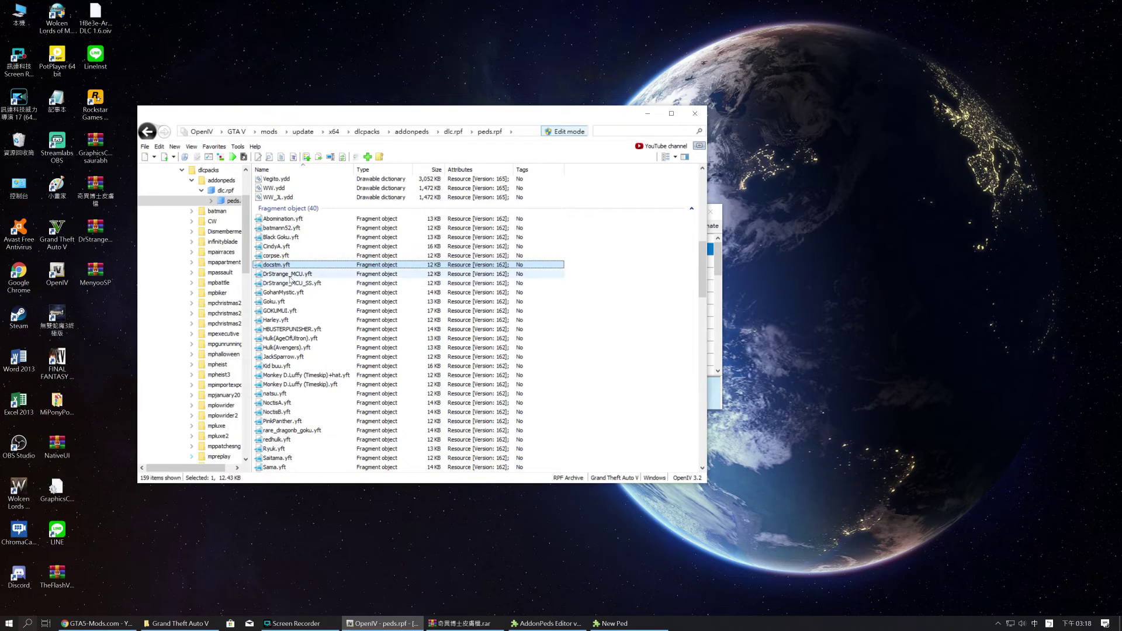
pyautogui.keyDown('shift'); pyautogui.click(290, 283); pyautogui.keyUp('shift')
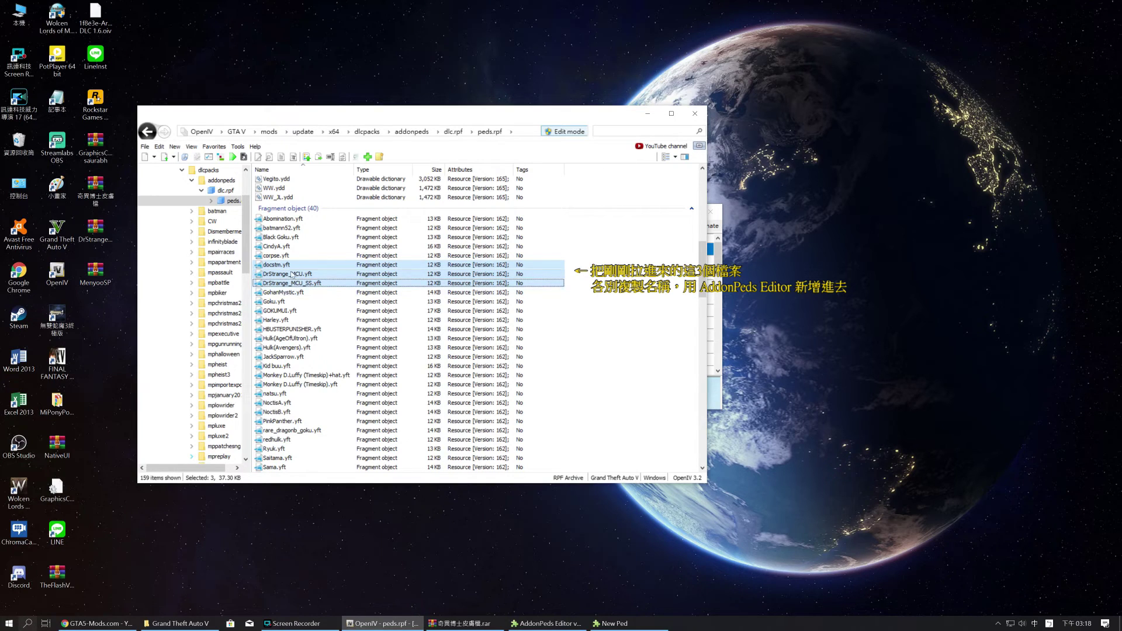
# - Copy the name docstm, without its extension, from docstm.yft in peds.rpf
pyautogui.click(295, 265)
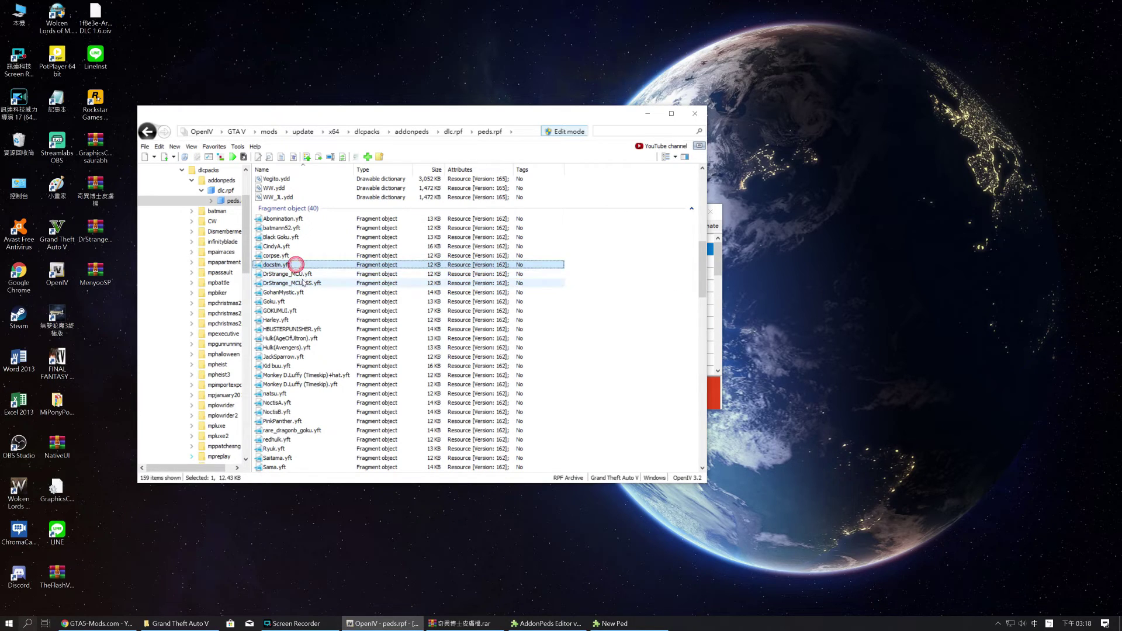
pyautogui.click(272, 266)
pyautogui.hotkey('ctrl', 'c')
pyautogui.rightClick(272, 267)
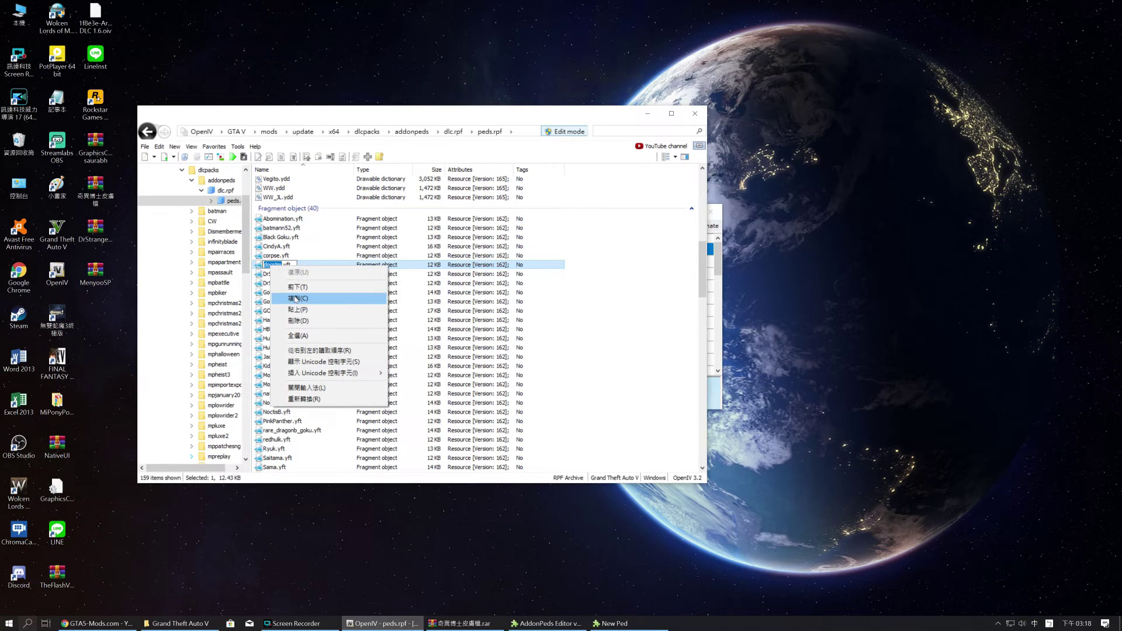
pyautogui.click(297, 298)
# - Move OpenIV aside, fill in the New Ped form with model name docstm, ped type Male and Is Streamed false, and close it
pyautogui.moveTo(635, 113); pyautogui.dragTo(555, 115)
pyautogui.click(643, 213)
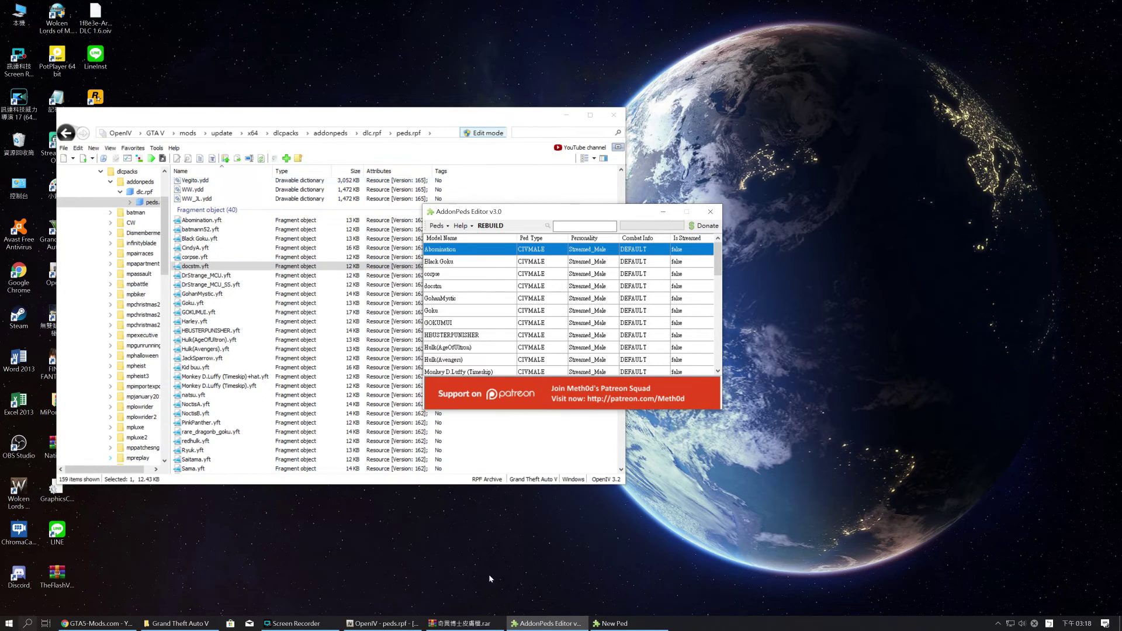
pyautogui.click(615, 624)
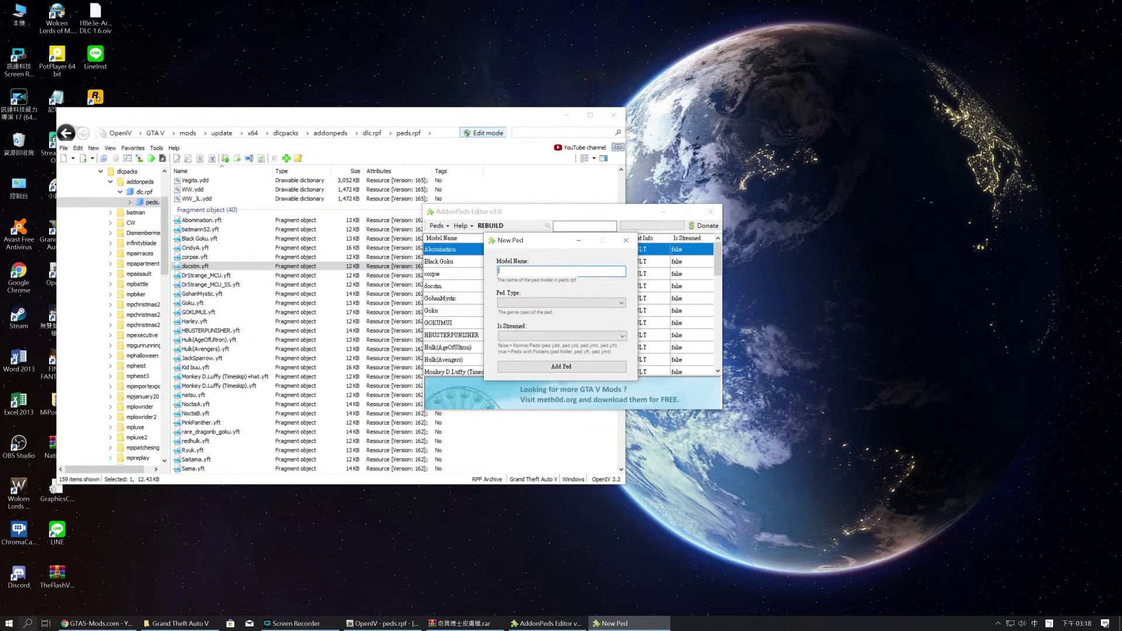
pyautogui.rightClick(512, 270)
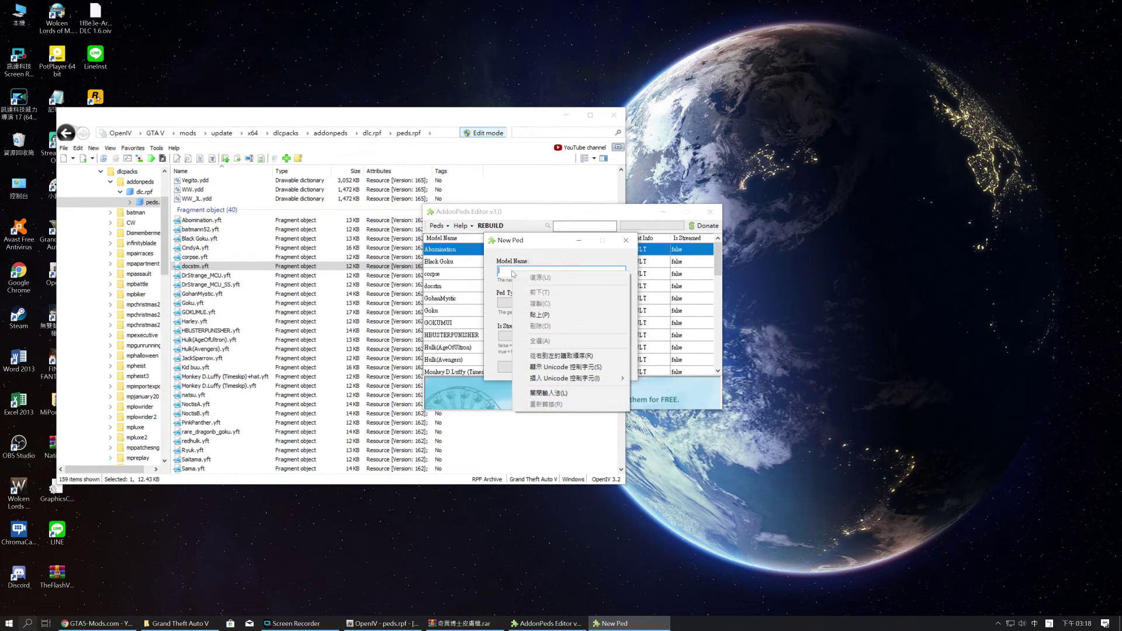
pyautogui.click(537, 315)
pyautogui.click(526, 303)
pyautogui.click(515, 310)
pyautogui.click(518, 336)
pyautogui.click(516, 346)
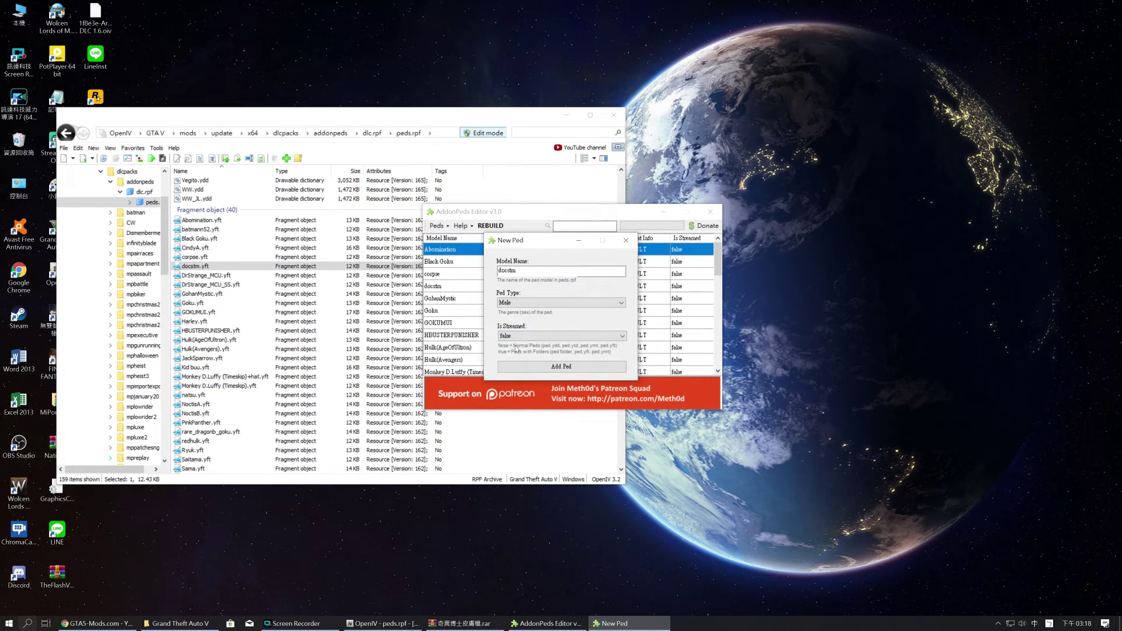
pyautogui.click(625, 241)
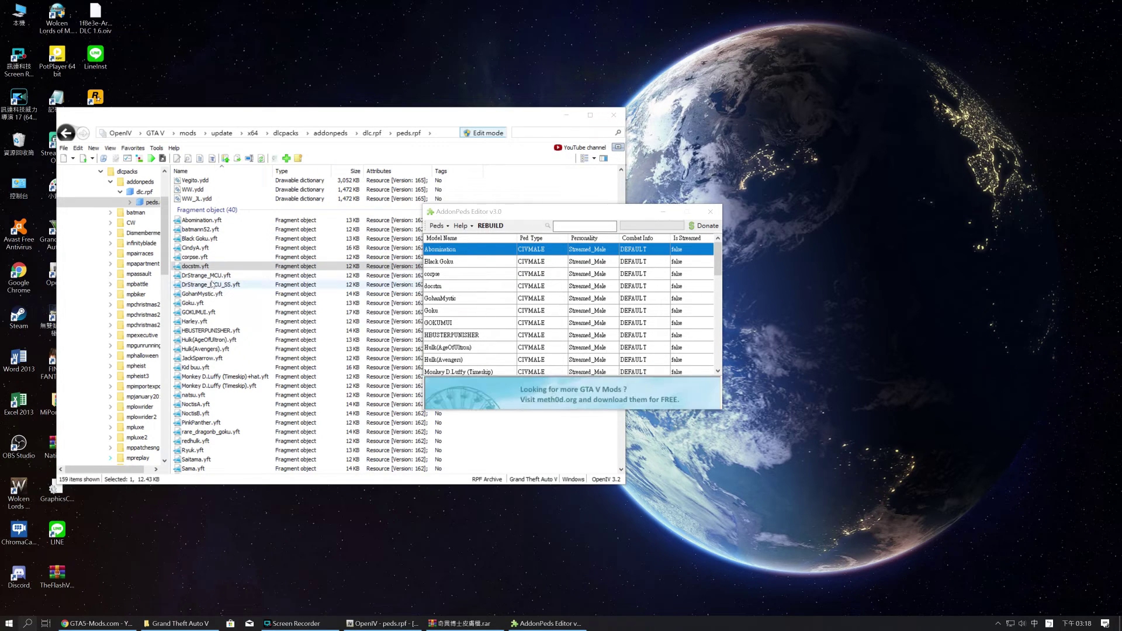
# - Copy the name DrStrange_MCU, without its extension, from DrStrange_MCU.yft in OpenIV
pyautogui.click(198, 277)
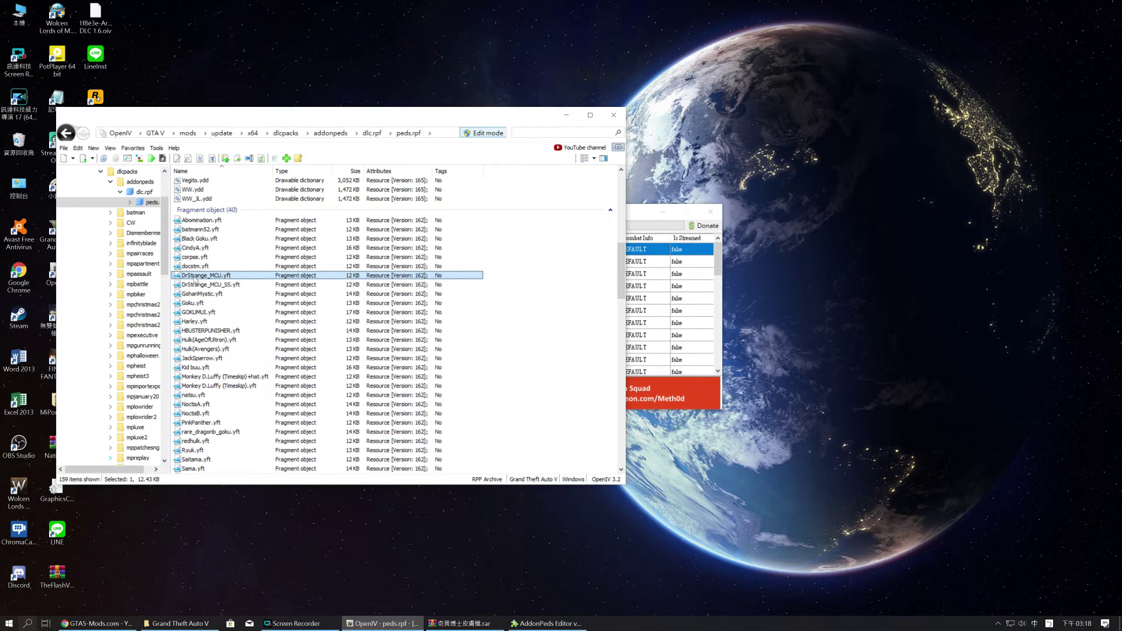
pyautogui.click(205, 276)
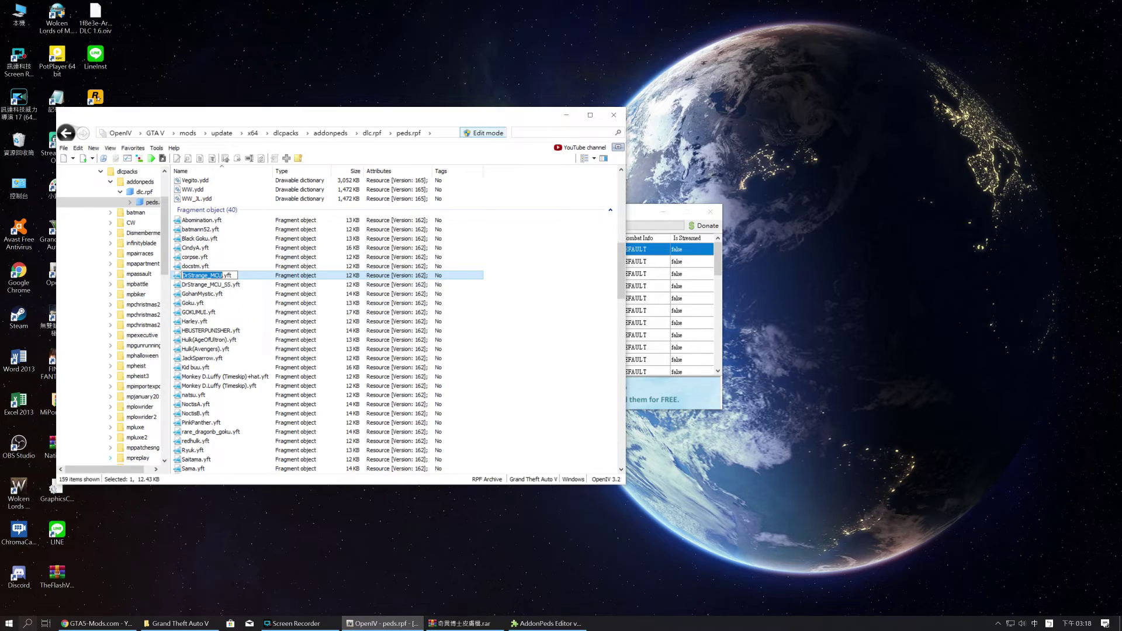
pyautogui.rightClick(205, 276)
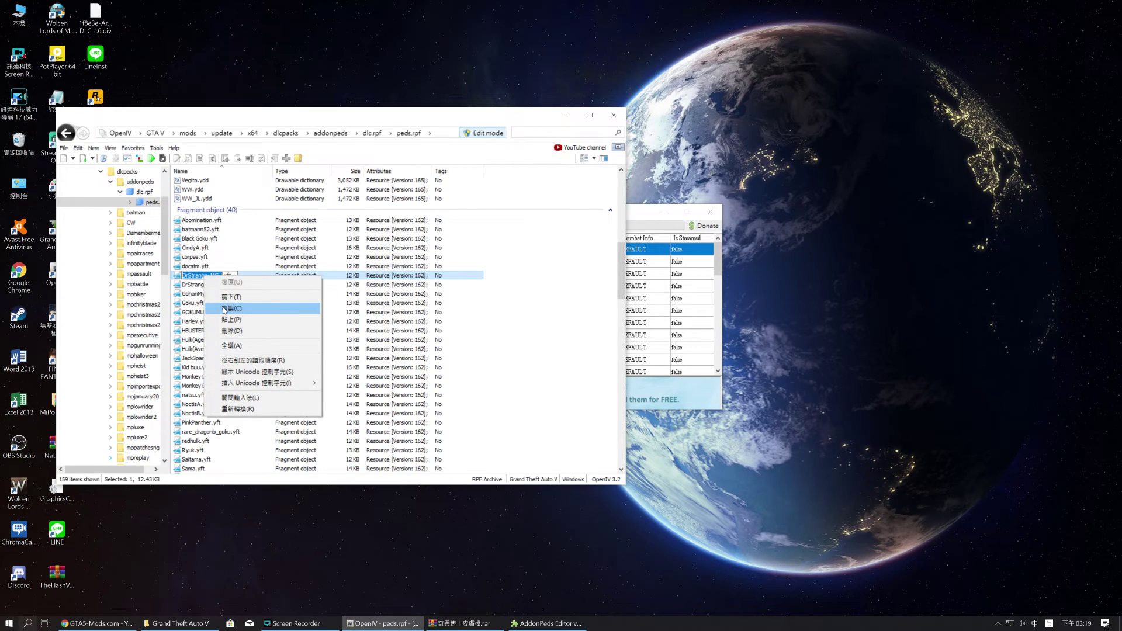
pyautogui.click(224, 308)
# - Add a new ped in AddonPeds Editor with model name DrStrange_MCU, ped type Male and Is Streamed false, and close the form
pyautogui.click(639, 213)
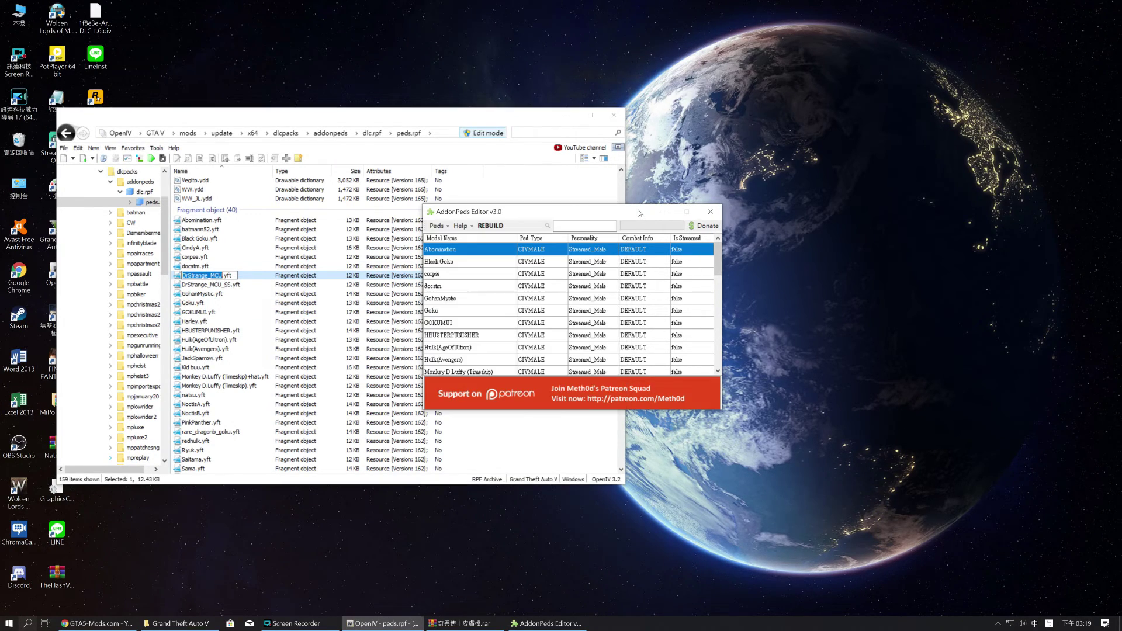
pyautogui.click(437, 225)
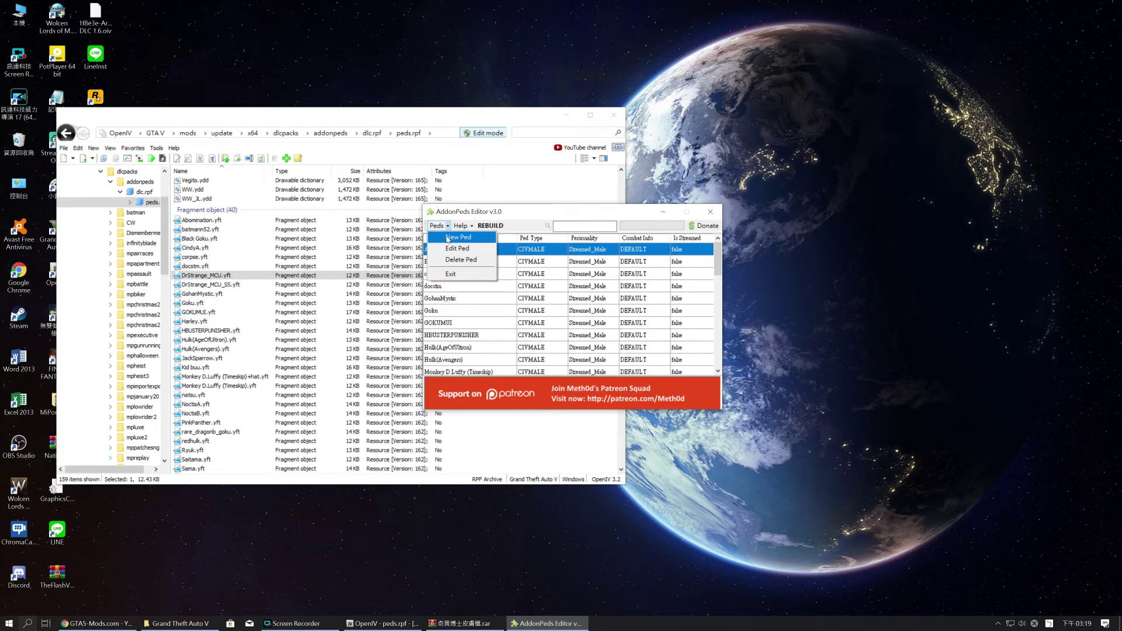
pyautogui.click(448, 237)
pyautogui.rightClick(534, 270)
pyautogui.click(551, 314)
pyautogui.click(526, 303)
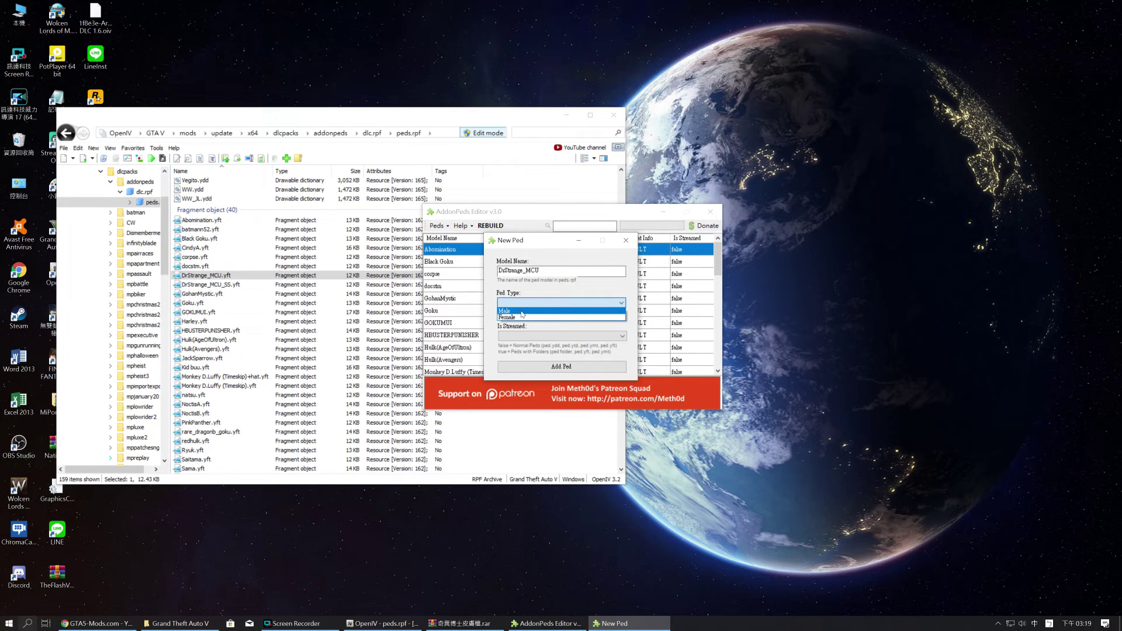
pyautogui.click(524, 311)
pyautogui.click(519, 336)
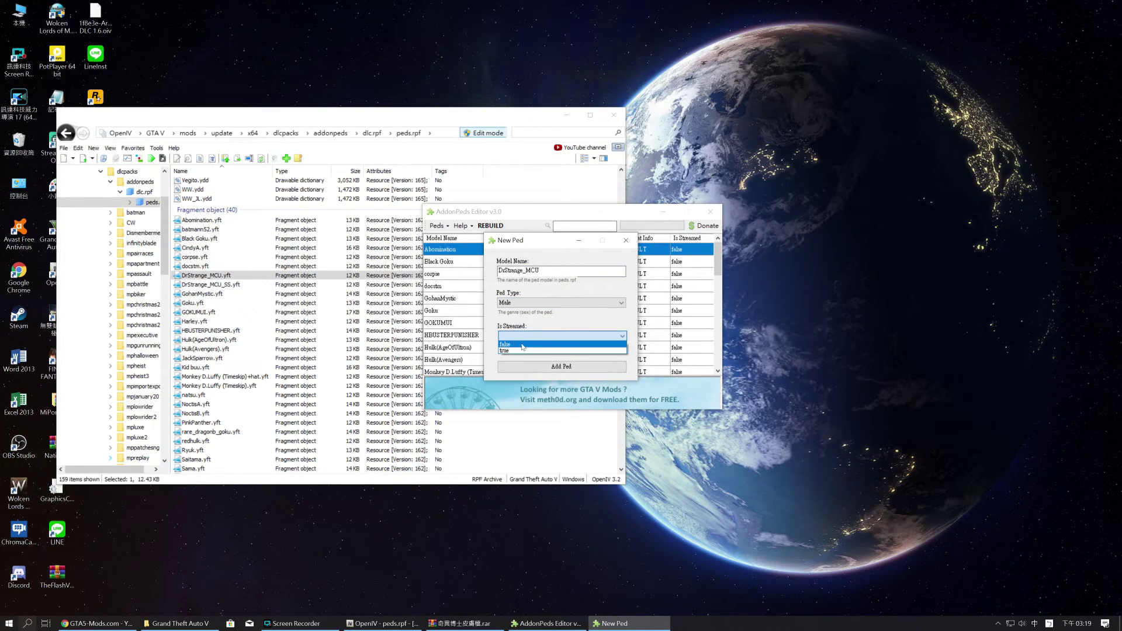
pyautogui.click(524, 344)
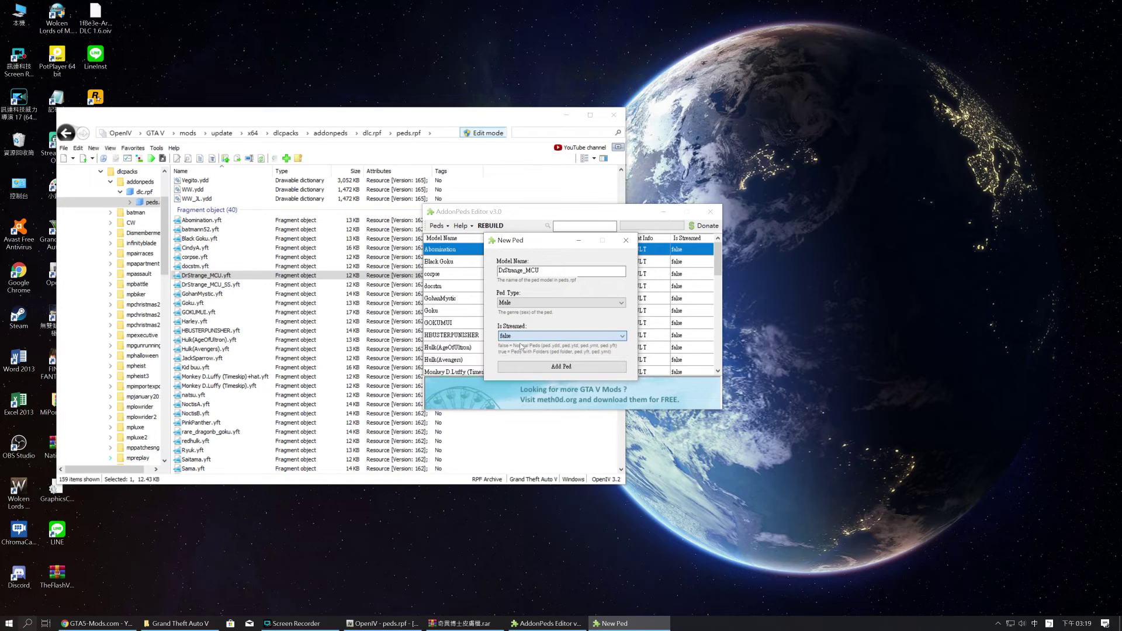
pyautogui.click(556, 366)
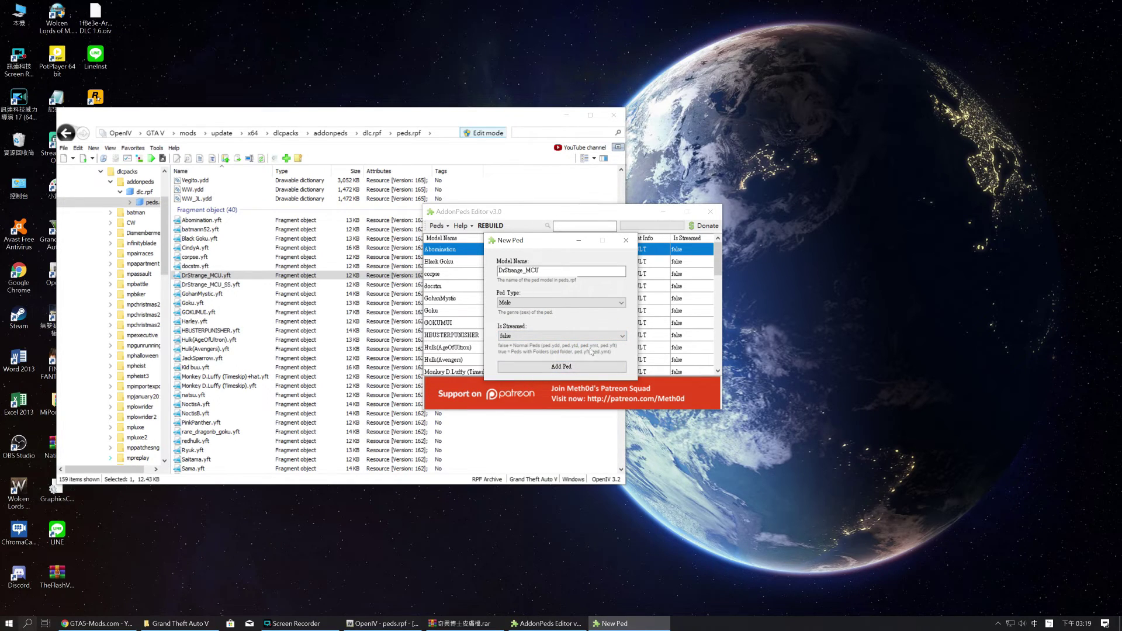
pyautogui.click(625, 242)
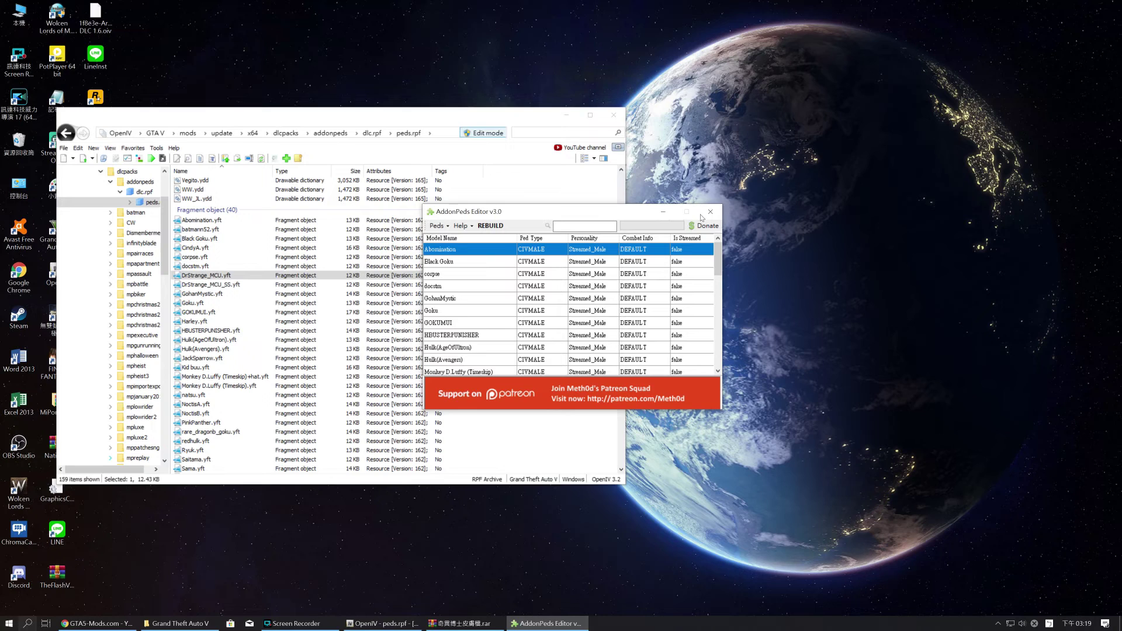
# - Copy the name DrStrange_MCU_SS, without its extension, from DrStrange_MCU_SS.yft in OpenIV
pyautogui.click(491, 115)
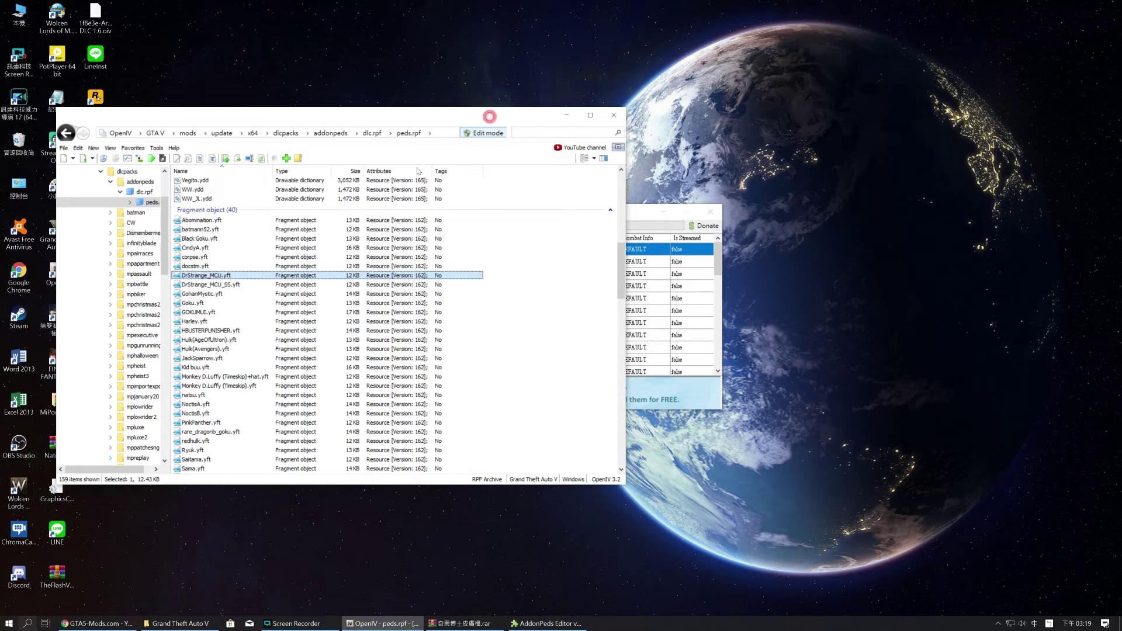
pyautogui.click(210, 286)
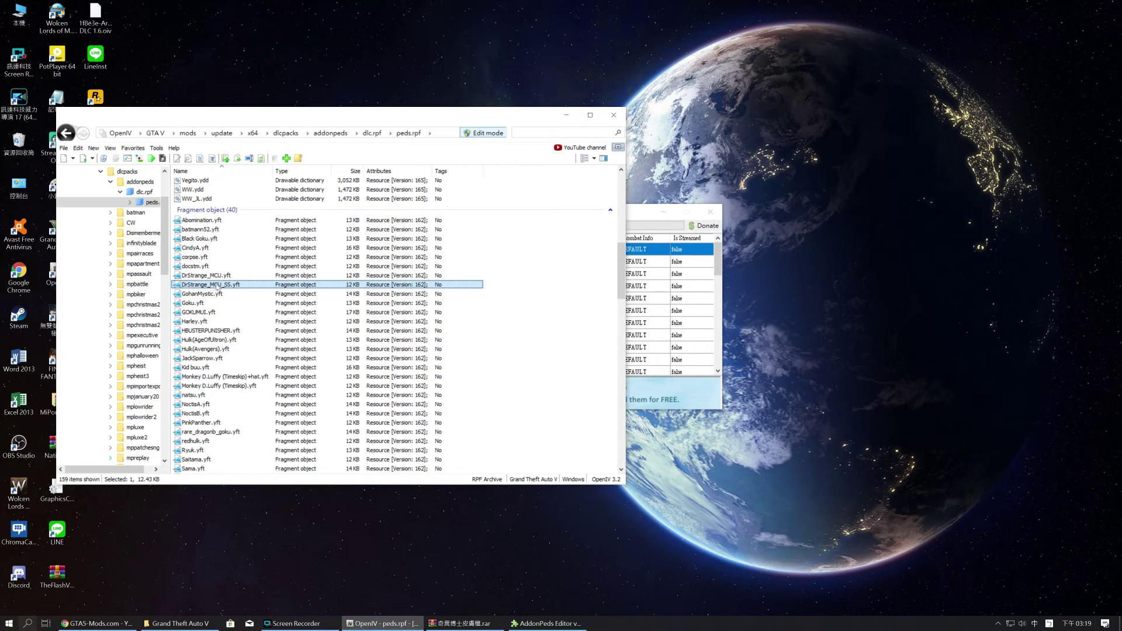
pyautogui.click(209, 287)
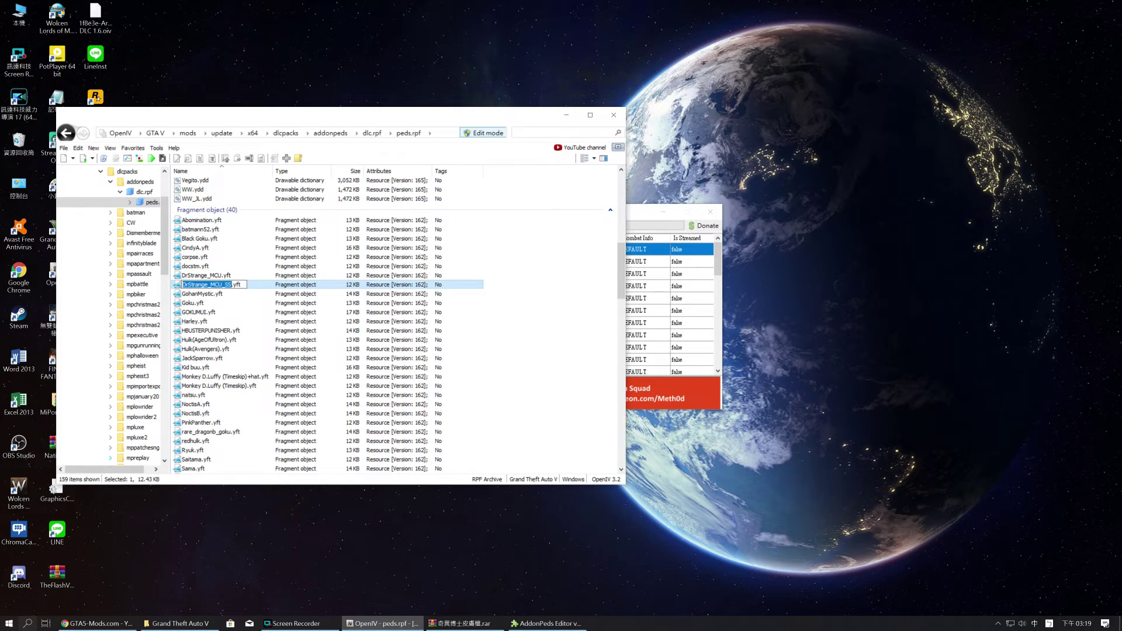
pyautogui.rightClick(209, 285)
pyautogui.click(236, 316)
# - Add a new ped in AddonPeds Editor with model name DrStrange_MCU_SS, ped type Male and Is Streamed true, and close the form
pyautogui.click(642, 216)
pyautogui.click(434, 225)
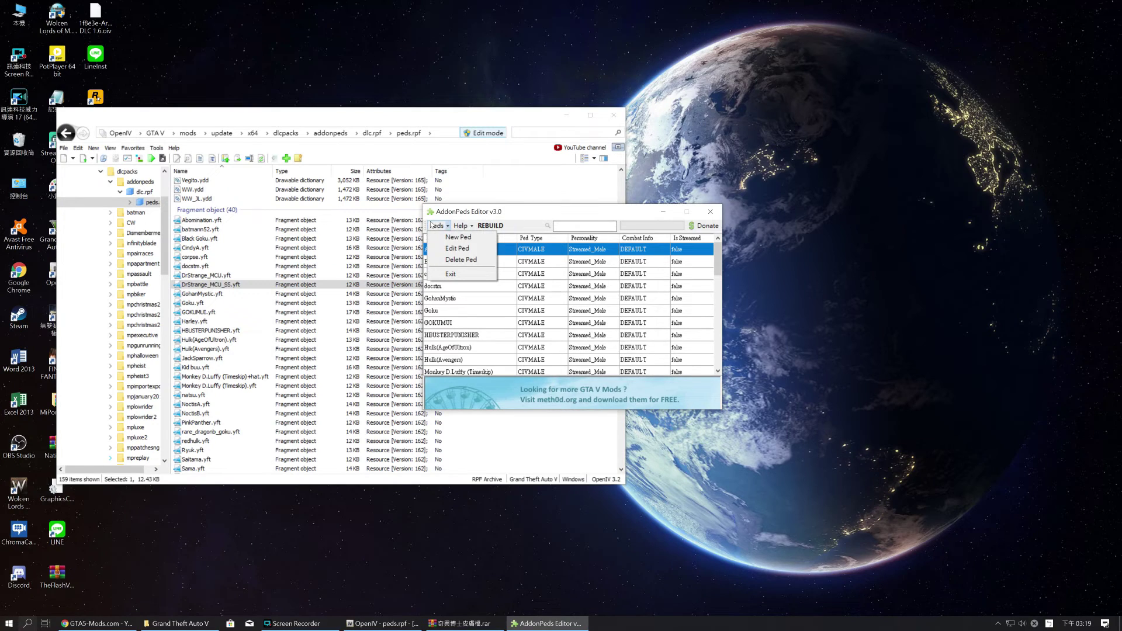
pyautogui.click(446, 240)
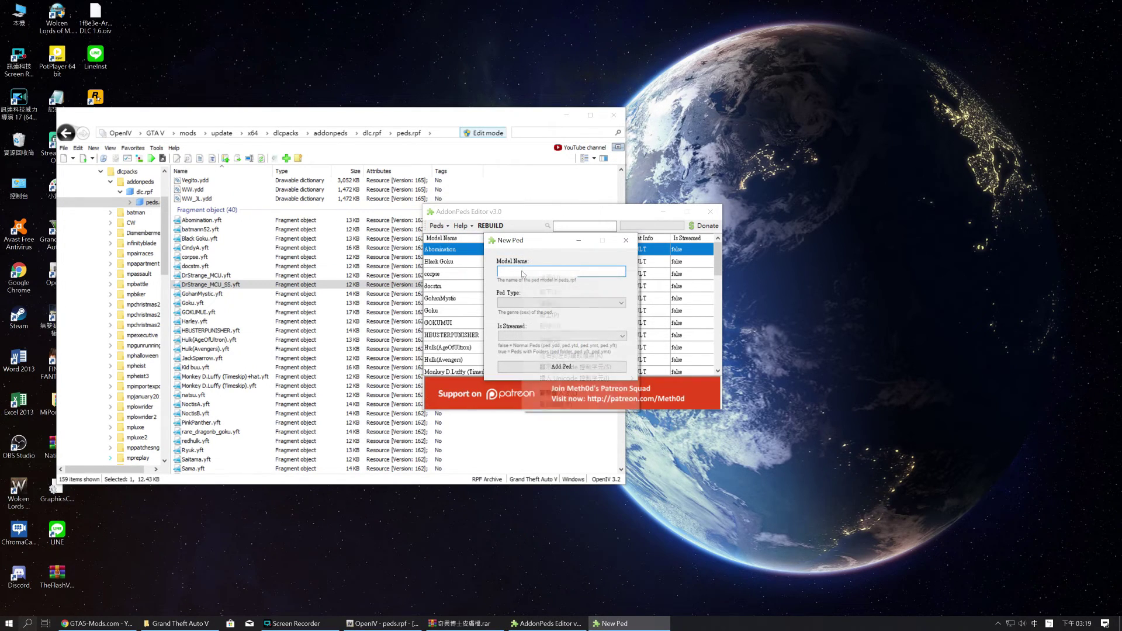
pyautogui.click(512, 275)
pyautogui.rightClick(513, 274)
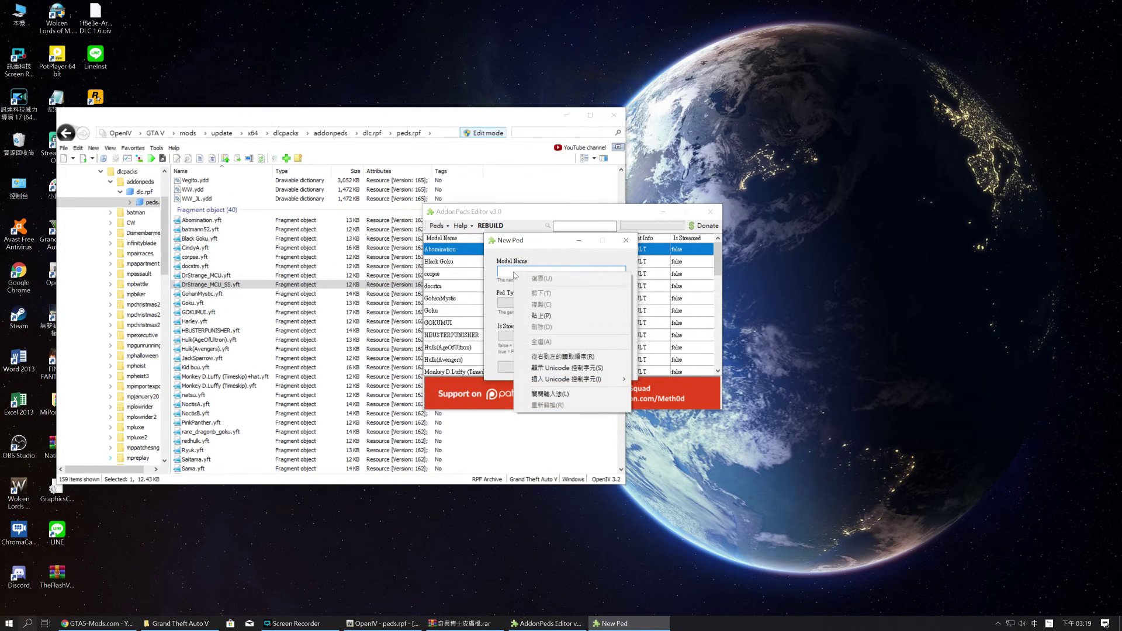
pyautogui.click(533, 316)
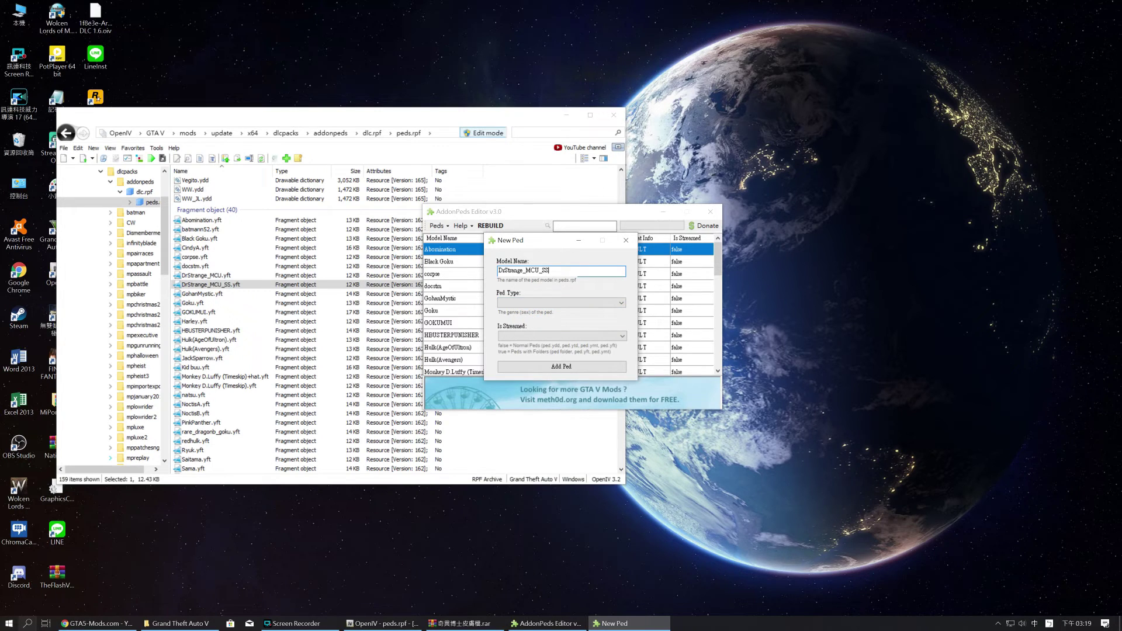
pyautogui.click(523, 304)
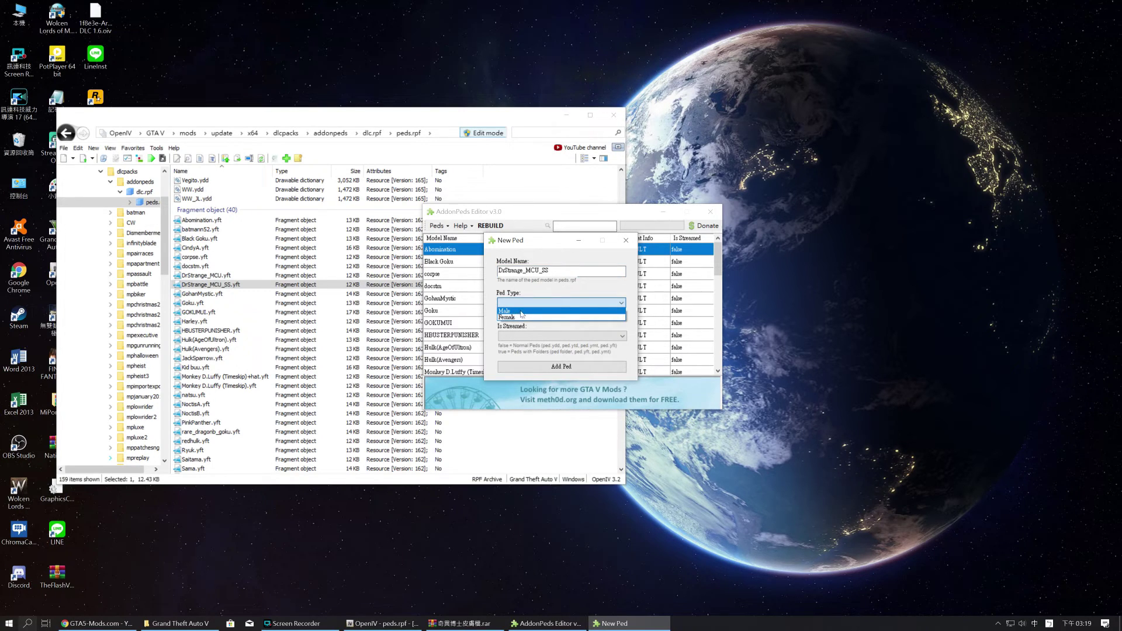
pyautogui.click(517, 311)
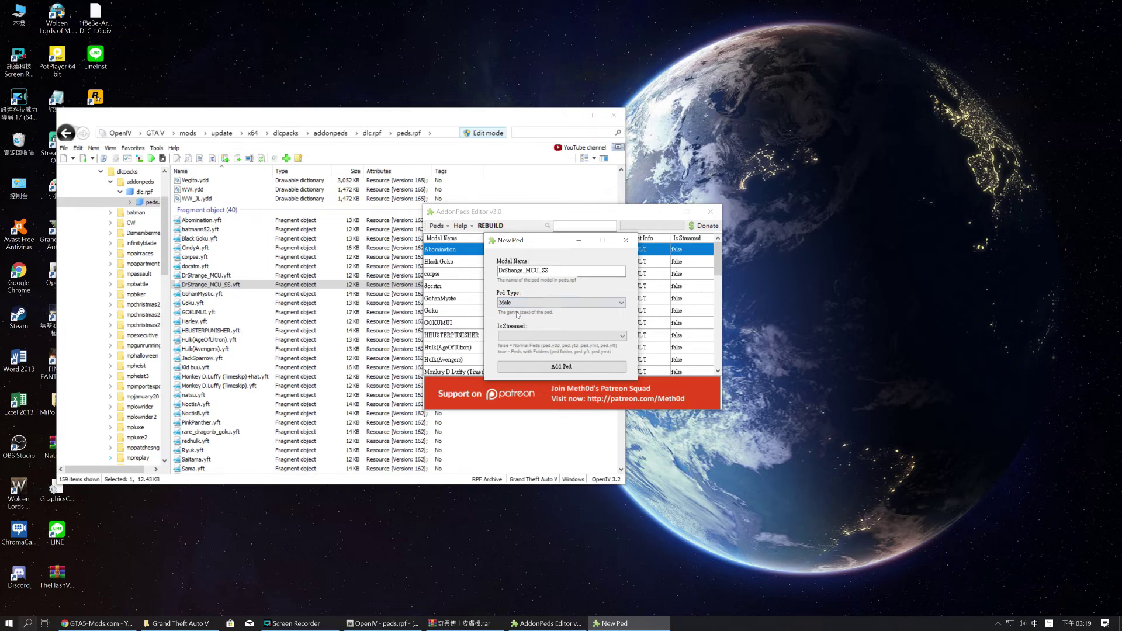
pyautogui.click(520, 336)
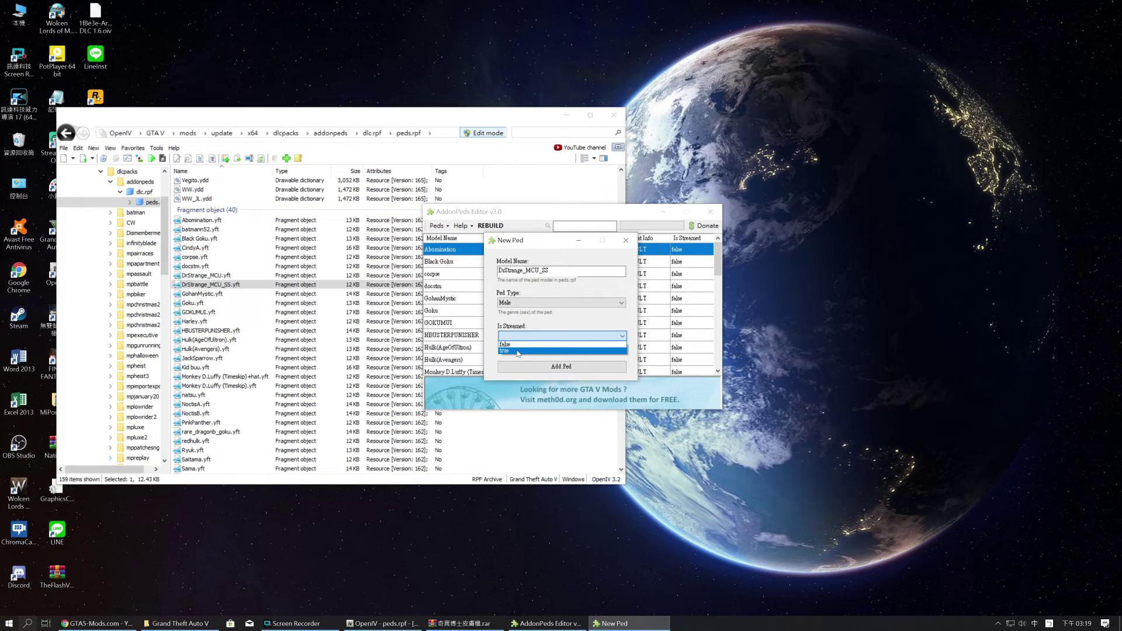
pyautogui.click(517, 351)
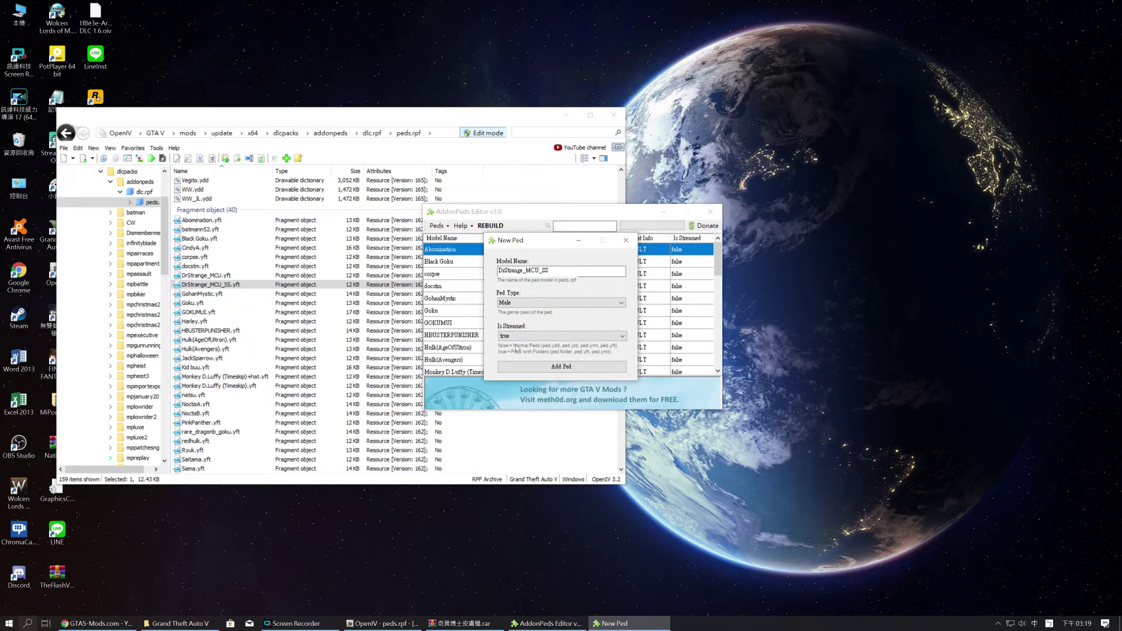
pyautogui.click(555, 367)
pyautogui.click(626, 239)
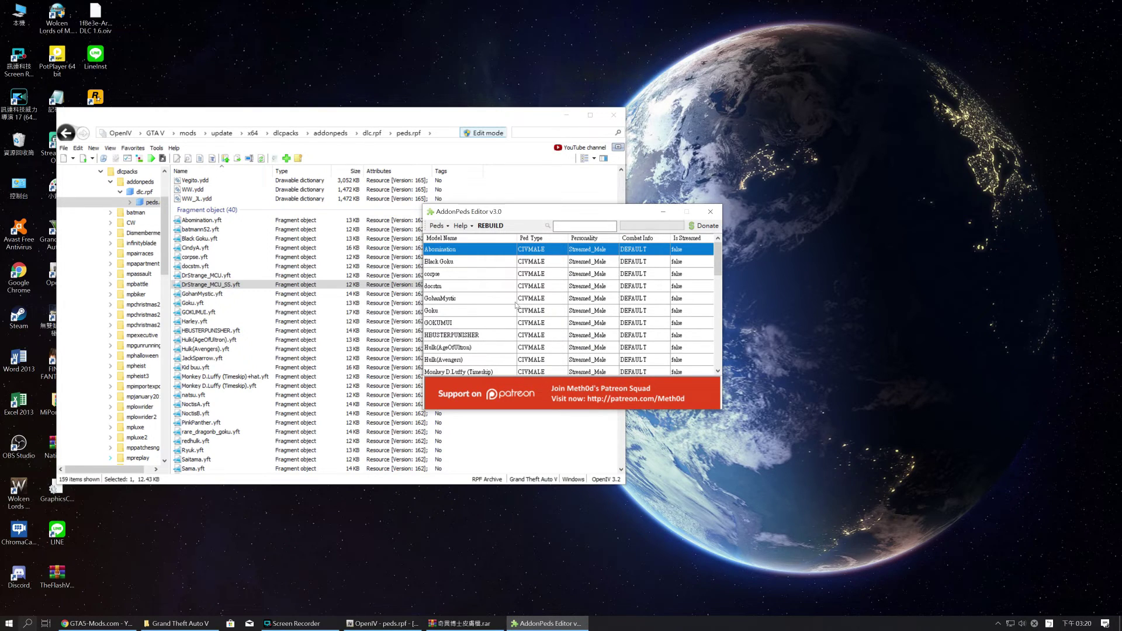
# - Rebuild the addon peds, check the DrStrange_MCU, DrStrange_MCU_SS and docstm entries in the list, and close AddonPeds Editor
pyautogui.click(491, 226)
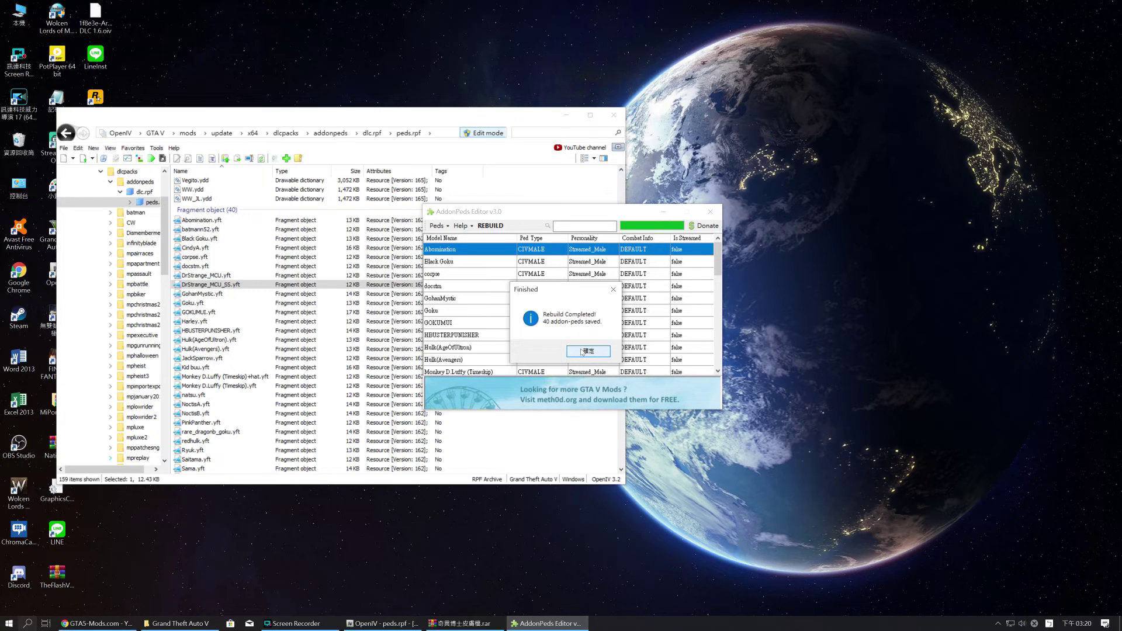
pyautogui.click(587, 351)
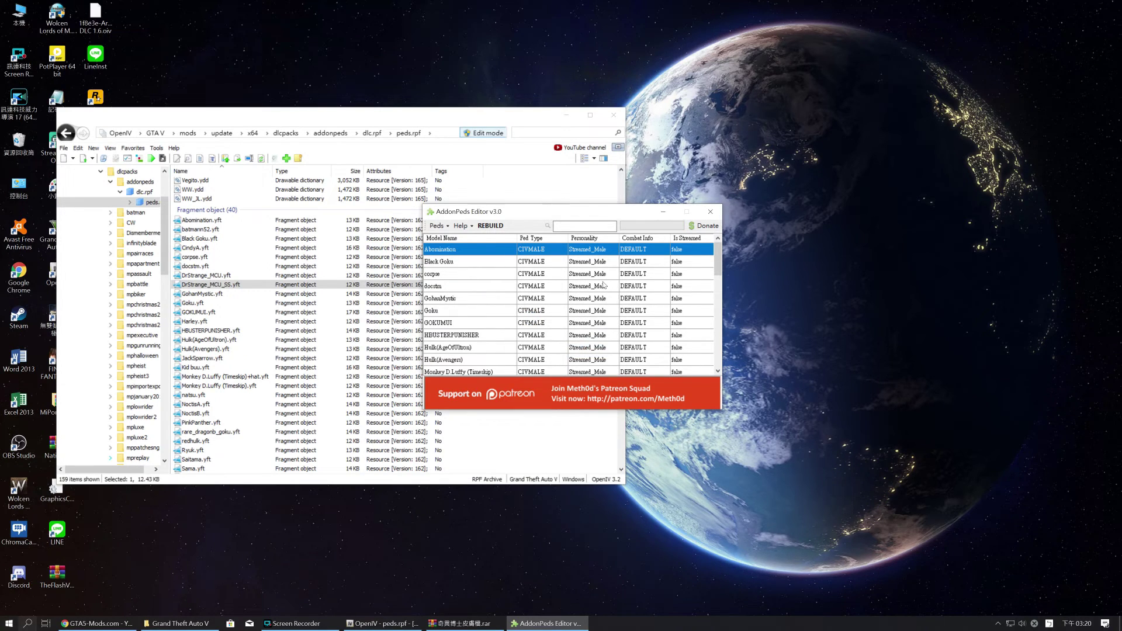
pyautogui.scroll(-10, 537, 319)
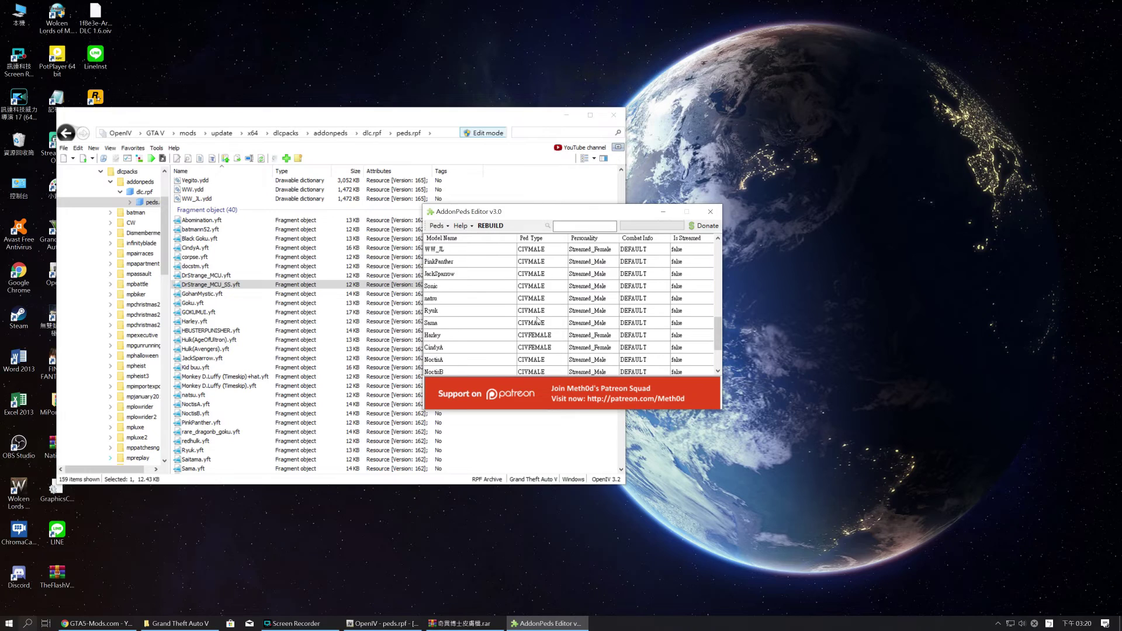
pyautogui.click(438, 347)
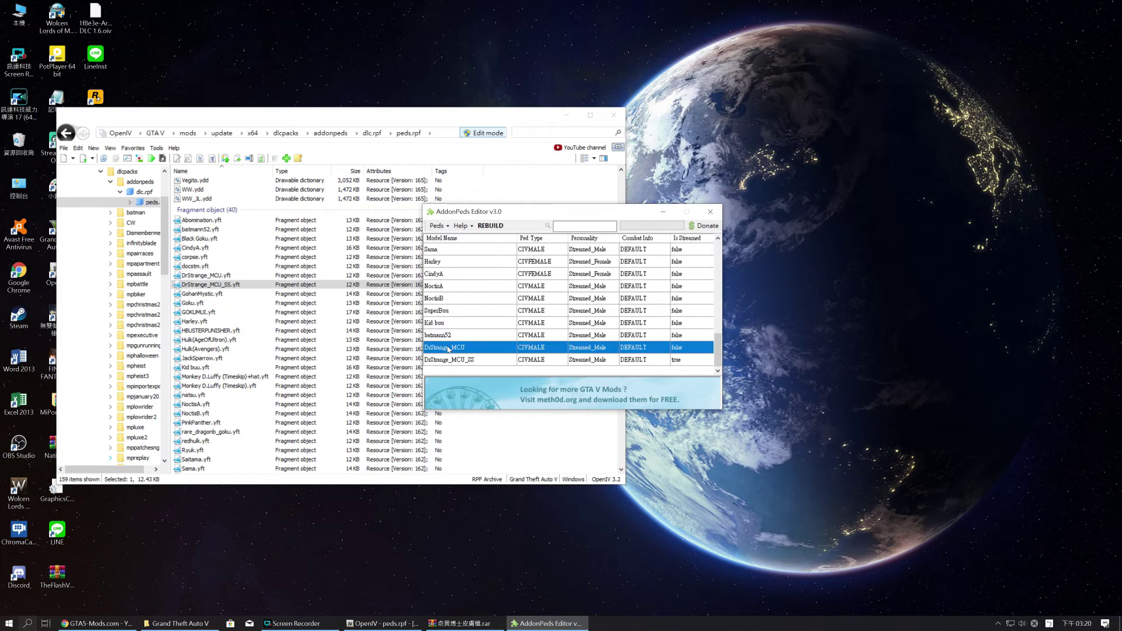
pyautogui.click(449, 360)
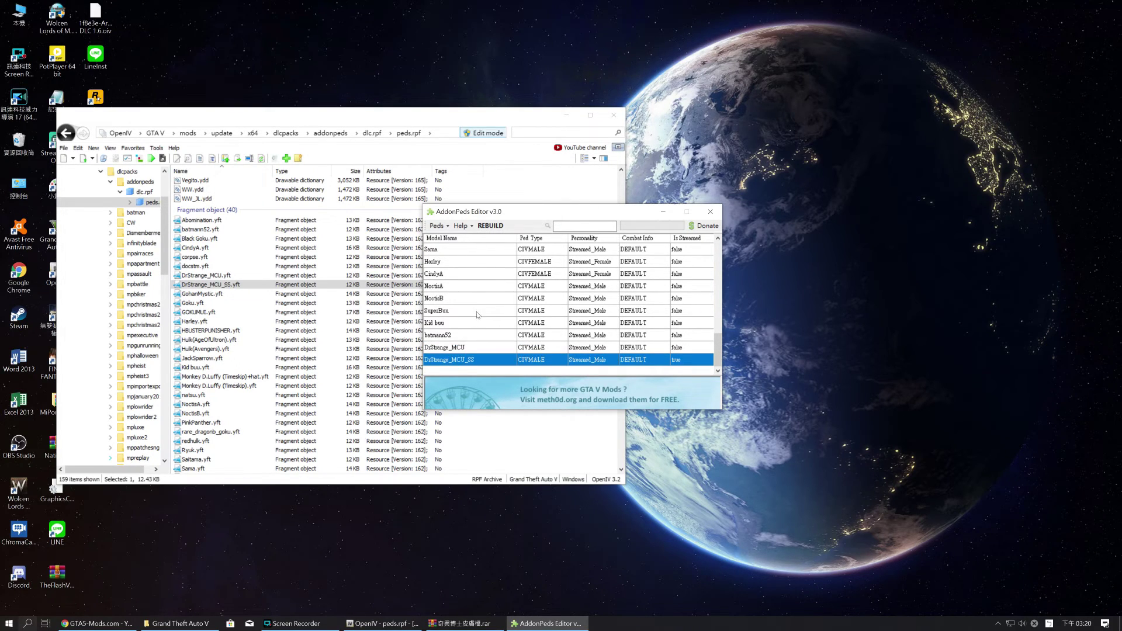
pyautogui.scroll(10, 477, 316)
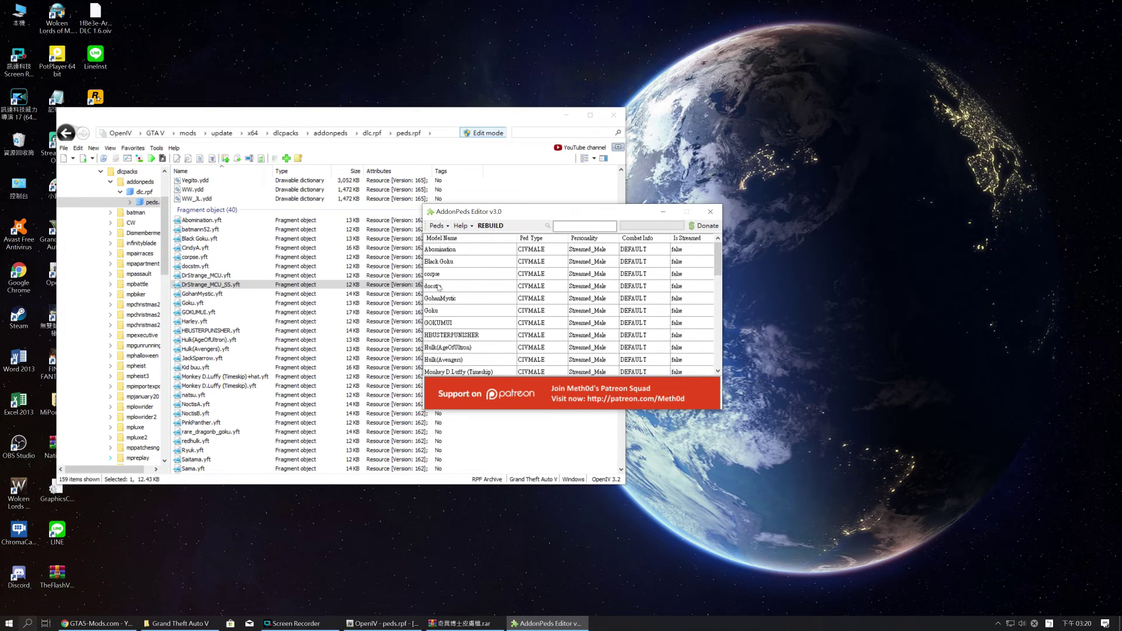
pyautogui.click(439, 287)
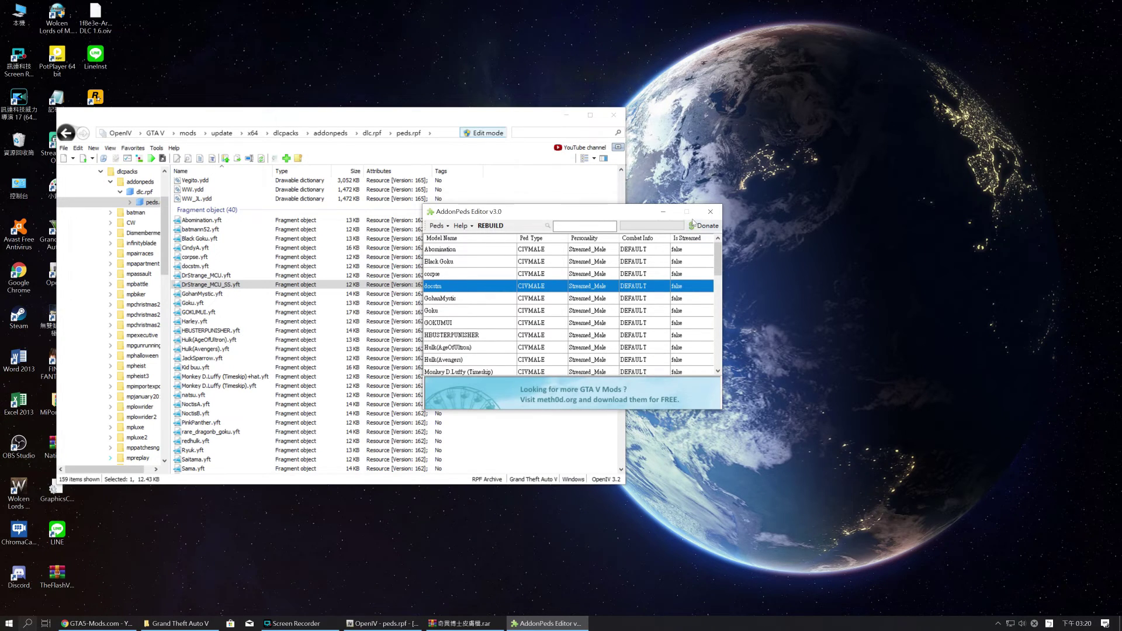
pyautogui.click(708, 210)
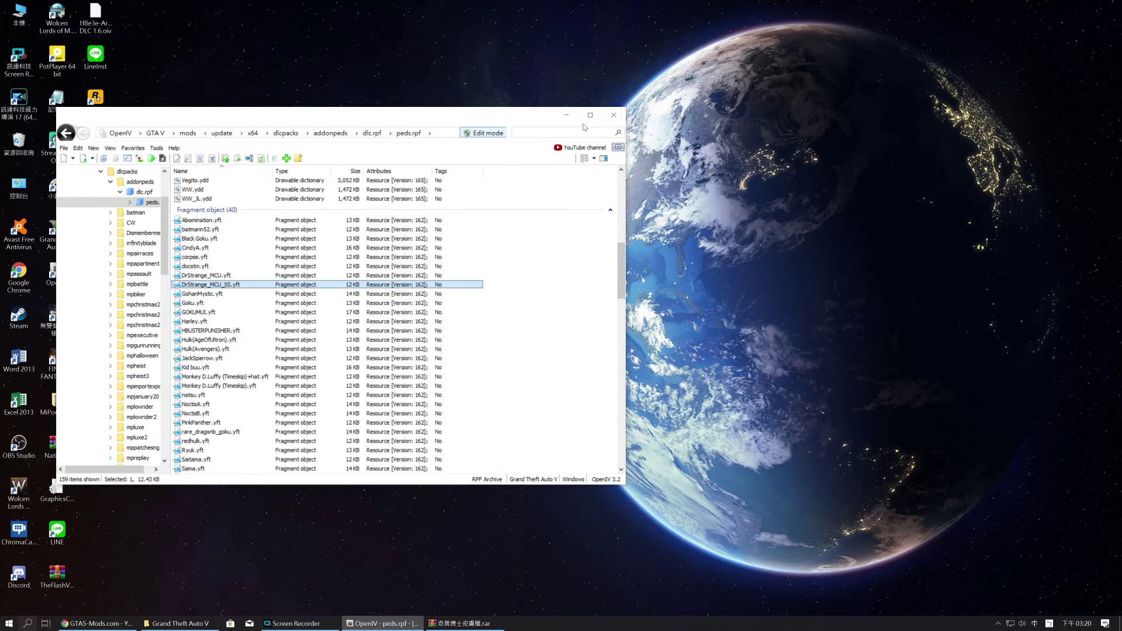
# - Minimize OpenIV, switch to gta5-mods.com in Chrome and search the site for menyoo
pyautogui.click(566, 115)
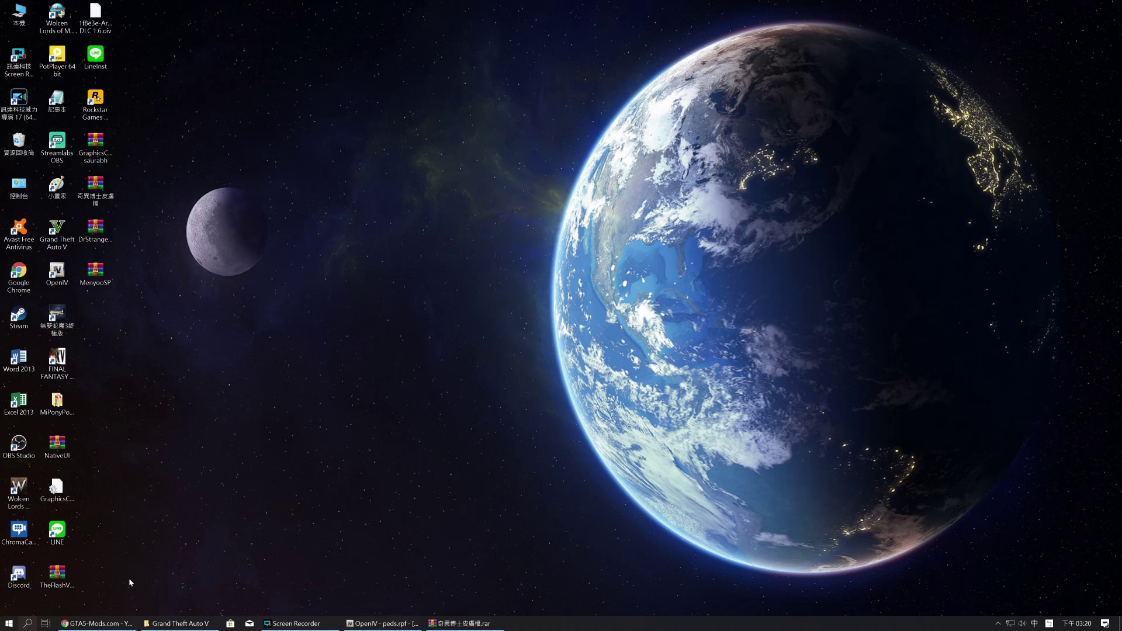
pyautogui.click(99, 624)
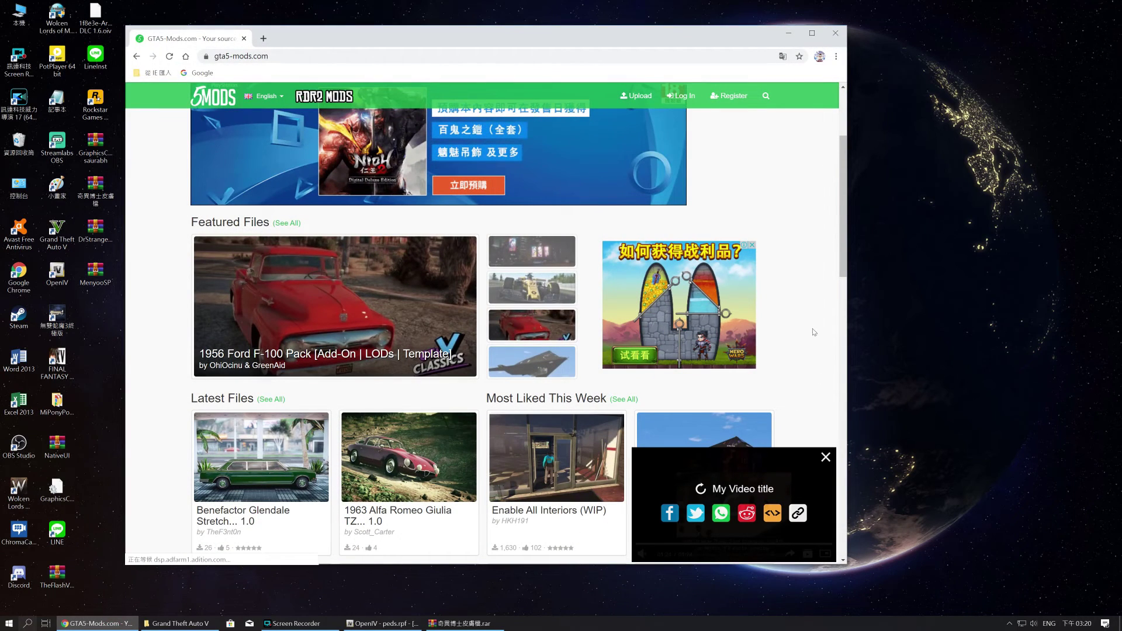
pyautogui.click(270, 56)
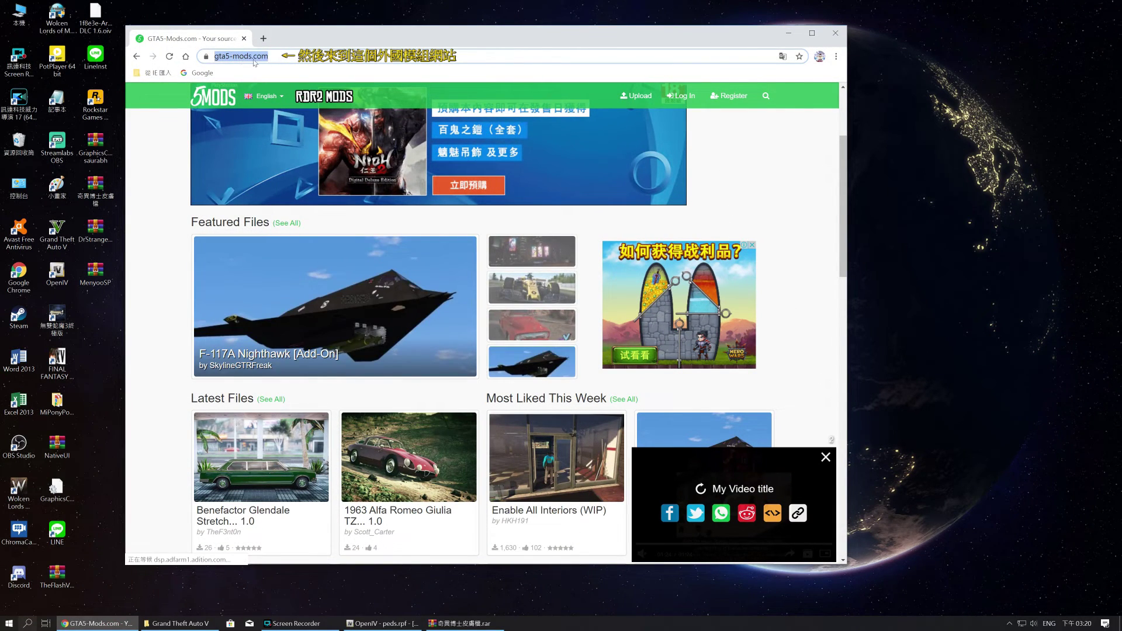
pyautogui.click(766, 98)
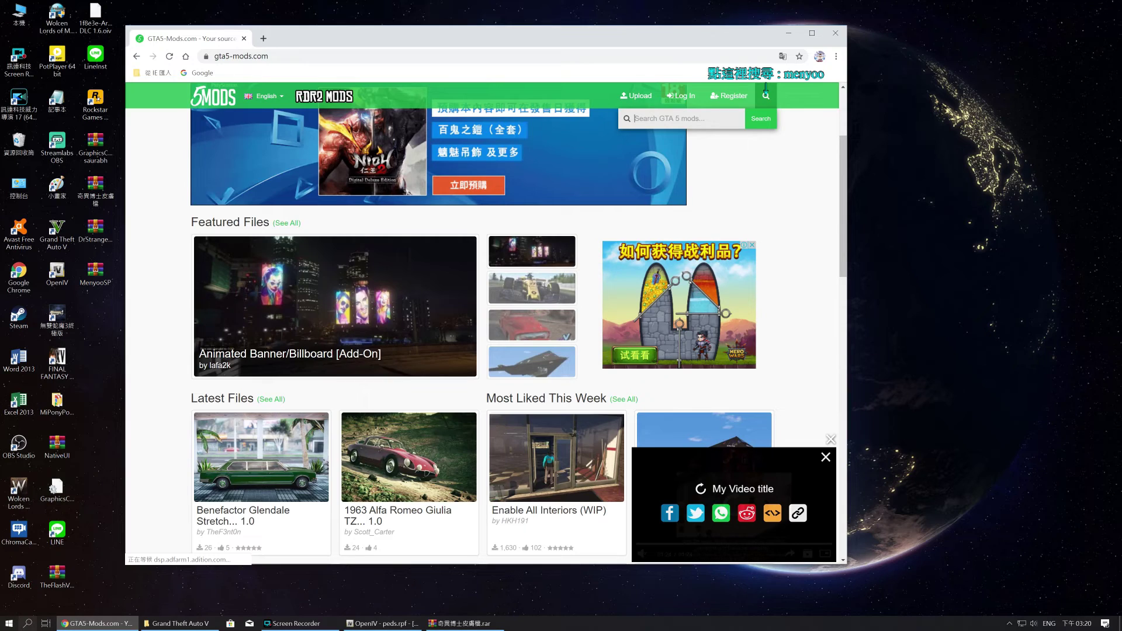
pyautogui.write('menyoo')
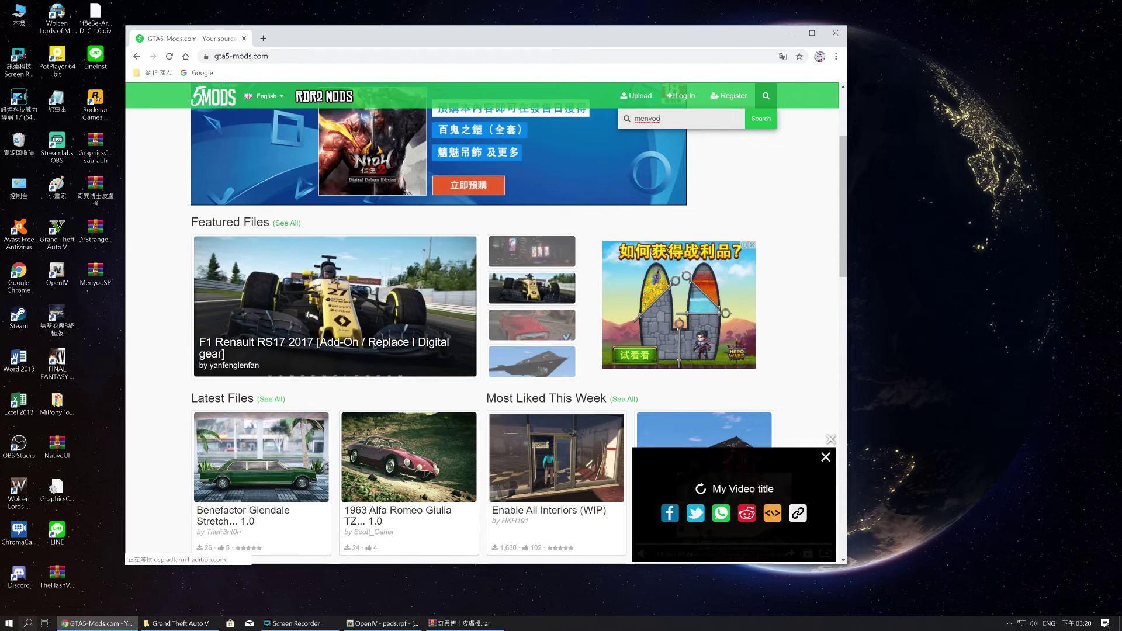
pyautogui.click(761, 119)
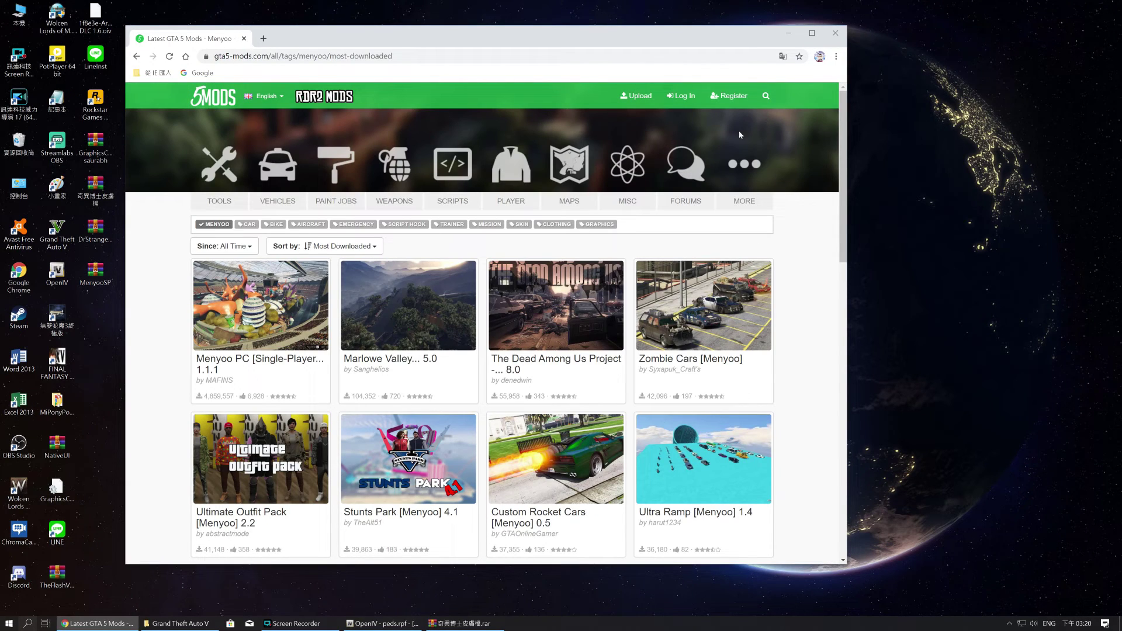
# - Open the download page of Menyoo PC [Single-Player Trainer Mod] and locate MenyooSP.zip under the Menyoo PC v1.3.0 release
pyautogui.click(253, 343)
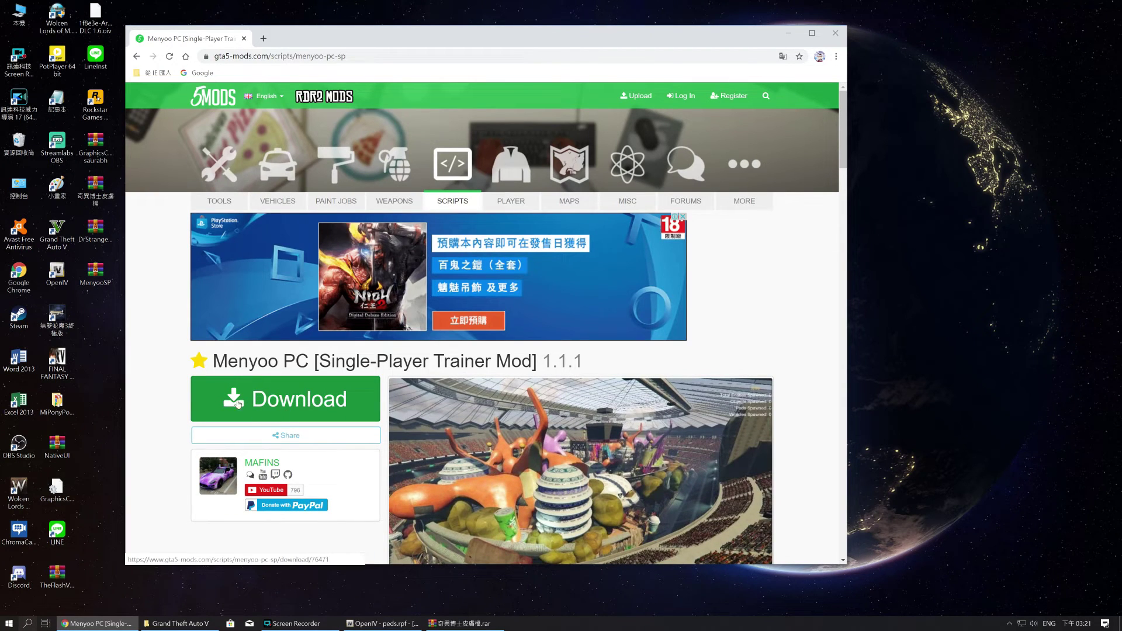
pyautogui.click(267, 401)
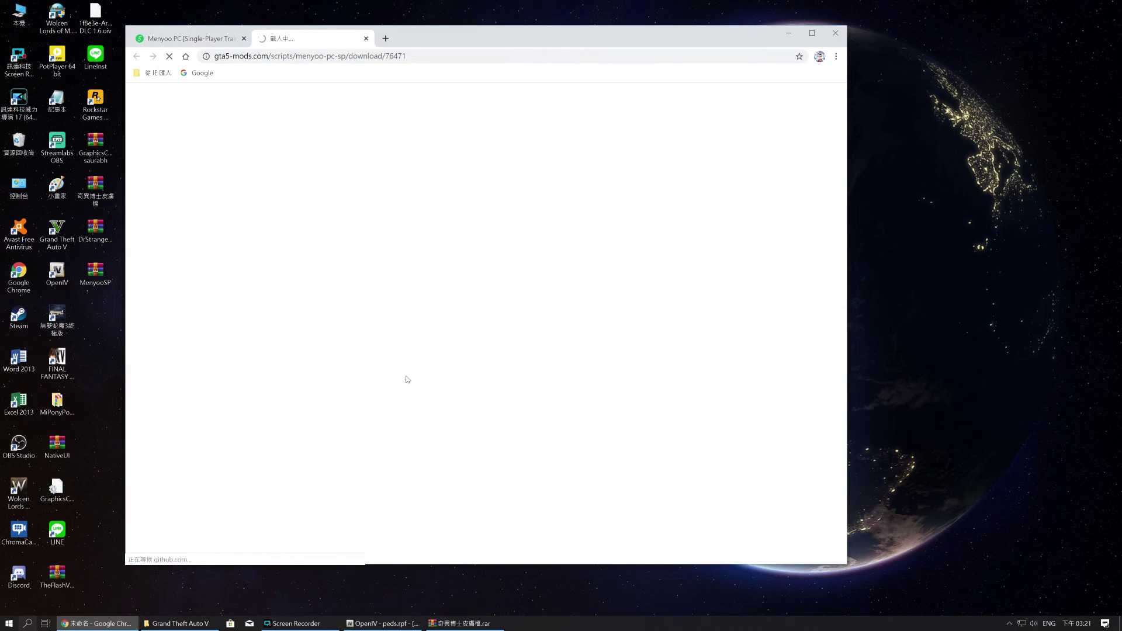
pyautogui.scroll(-3, 413, 371)
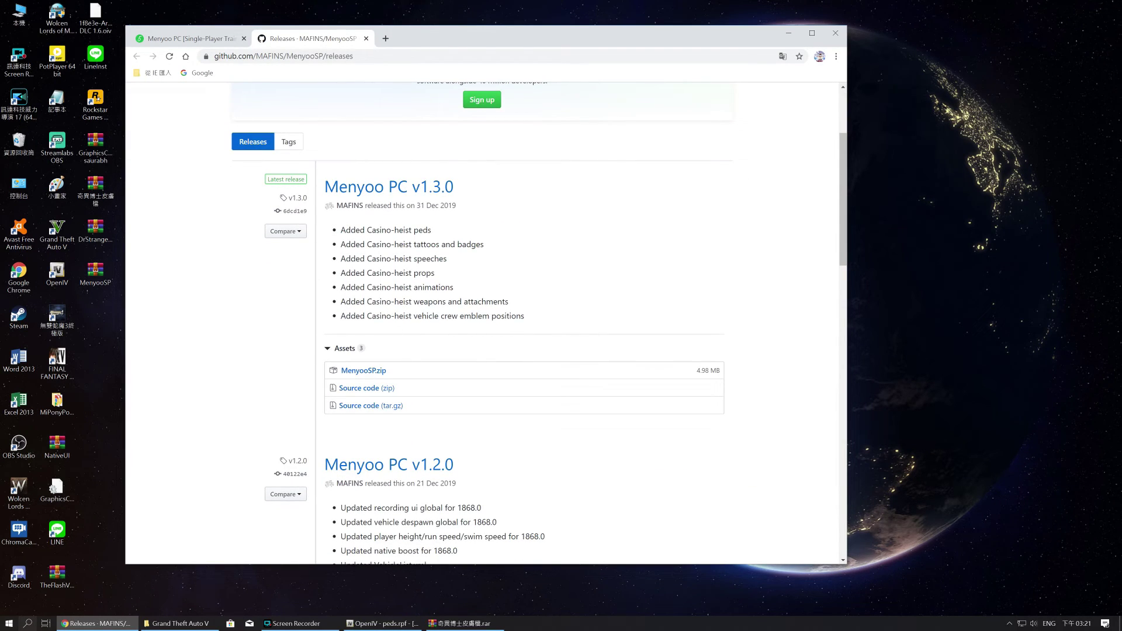
pyautogui.moveTo(463, 187); pyautogui.dragTo(325, 187)
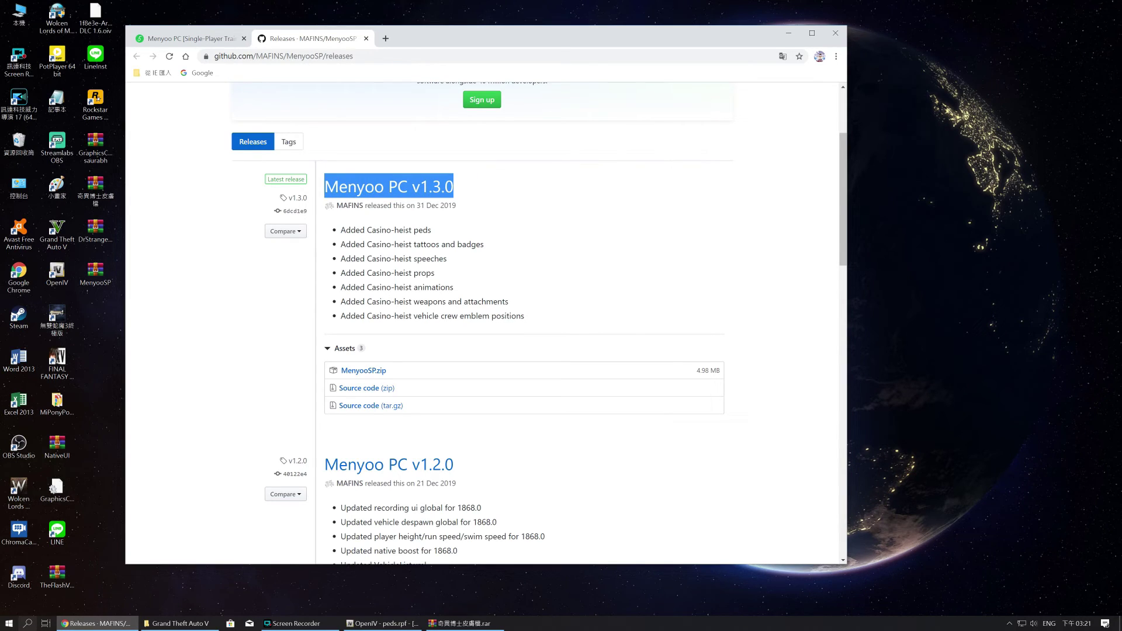
pyautogui.moveTo(400, 376); pyautogui.dragTo(341, 372)
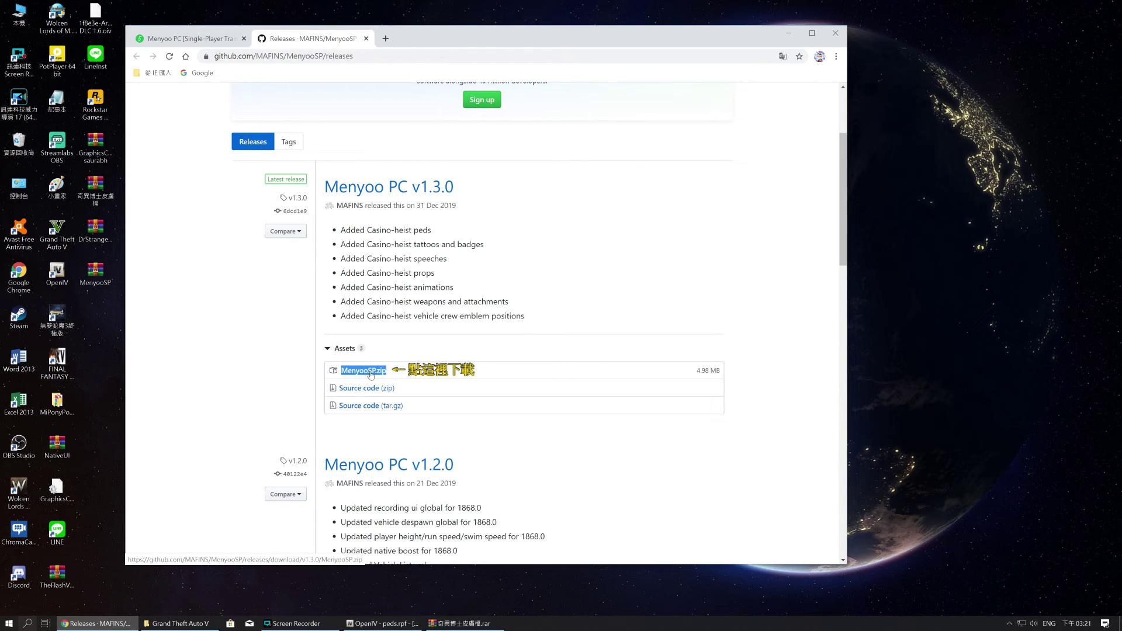
pyautogui.click(395, 377)
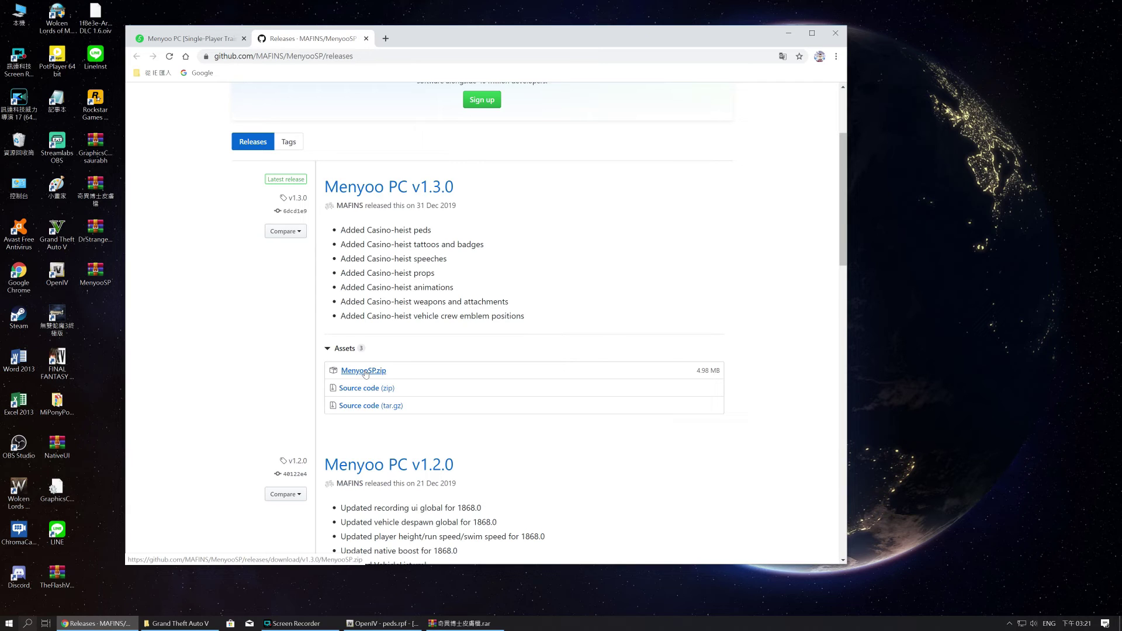
# - Minimize the browser and open the MenyooSP archive from the desktop
pyautogui.click(786, 32)
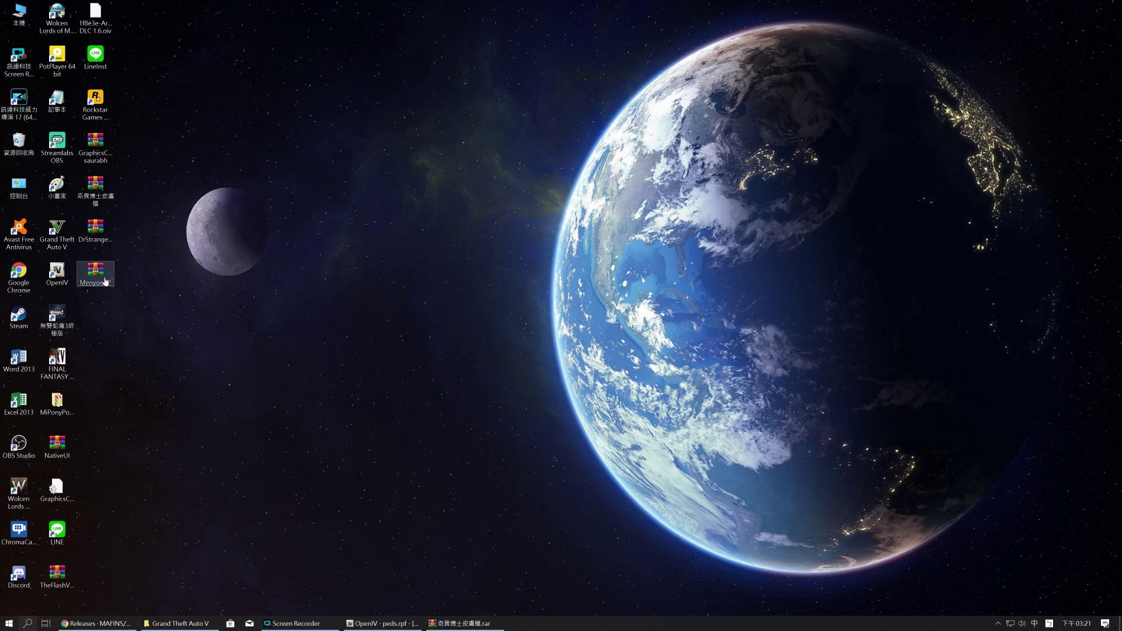
pyautogui.moveTo(107, 281); pyautogui.dragTo(116, 279)
pyautogui.click(153, 318)
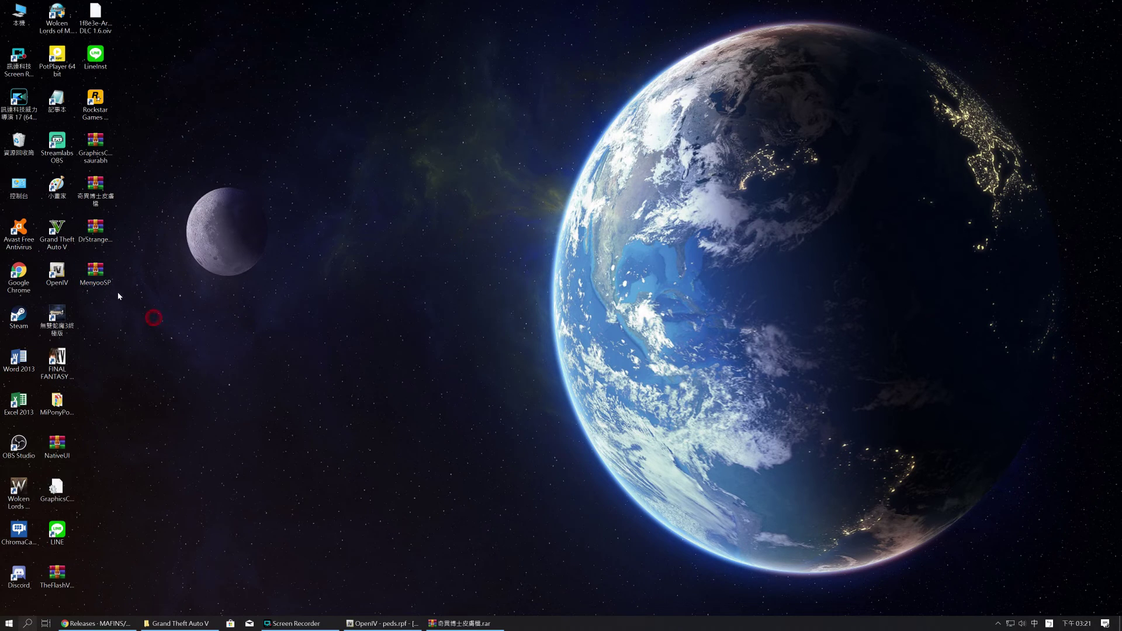
pyautogui.doubleClick(96, 271)
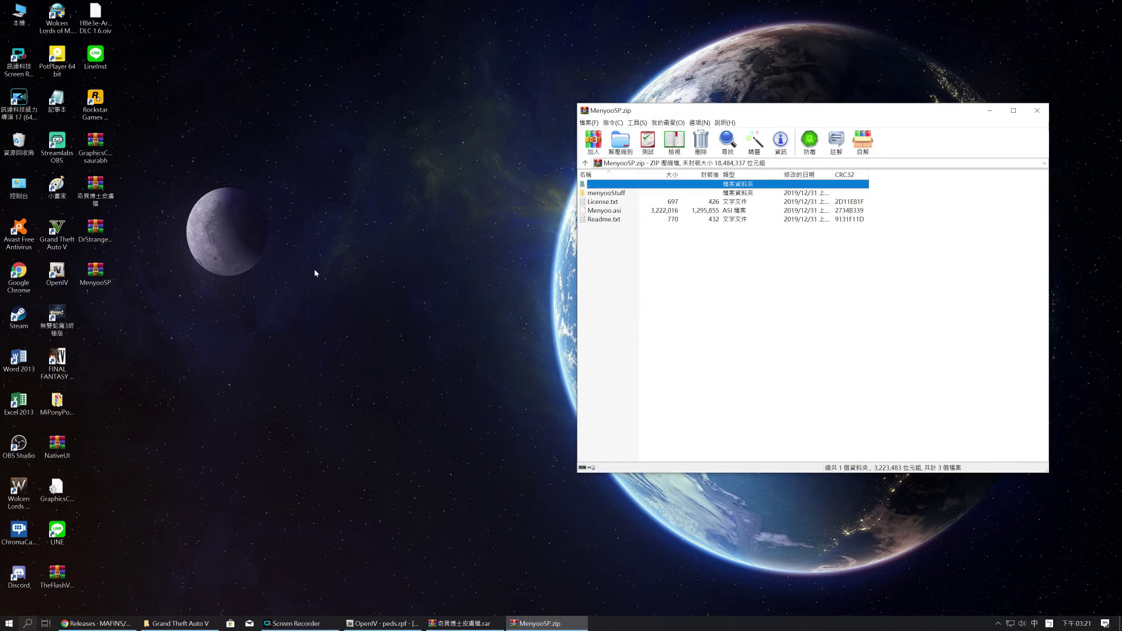
# - Bring up the Grand Theft Auto V folder and copy menyooStuff and Menyoo.asi from MenyooSP.zip into it
pyautogui.click(184, 624)
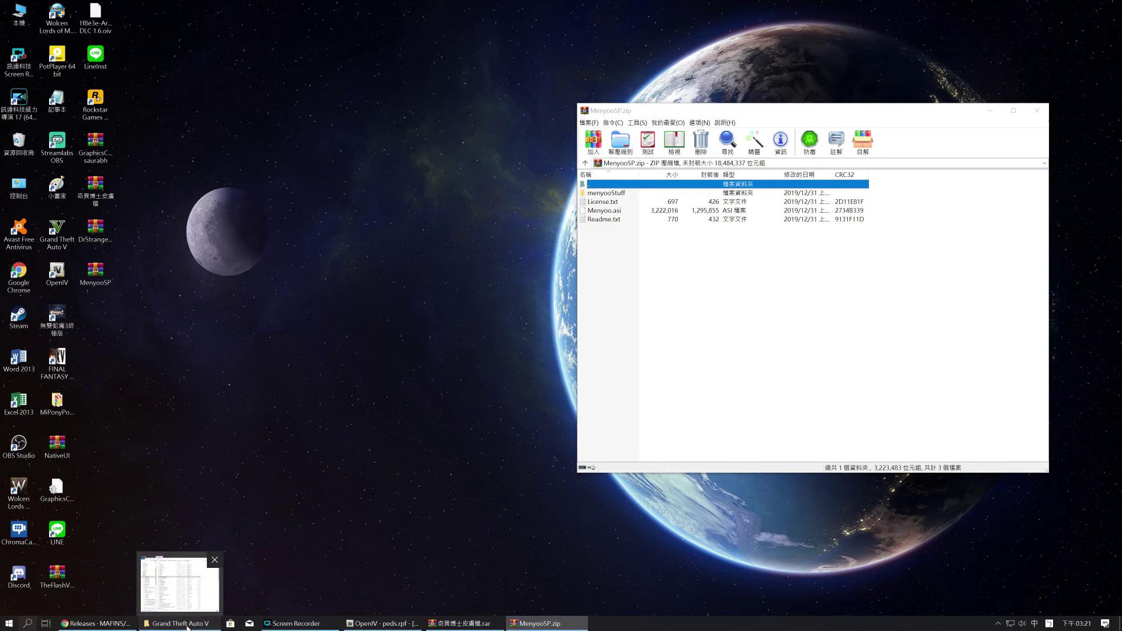
pyautogui.click(381, 128)
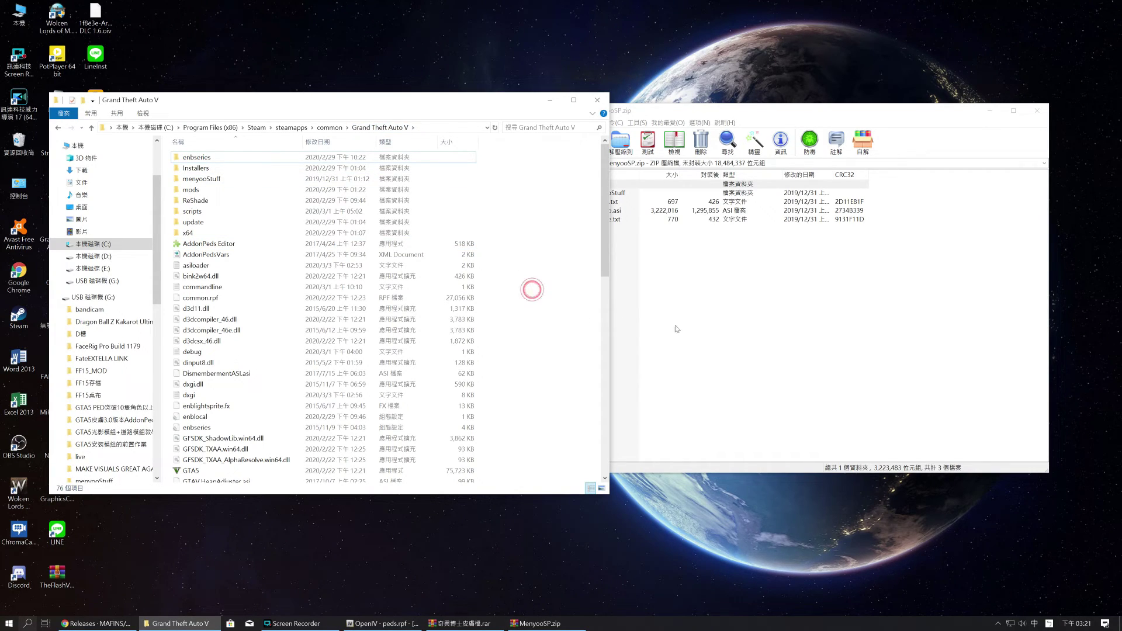
pyautogui.click(666, 287)
pyautogui.click(603, 192)
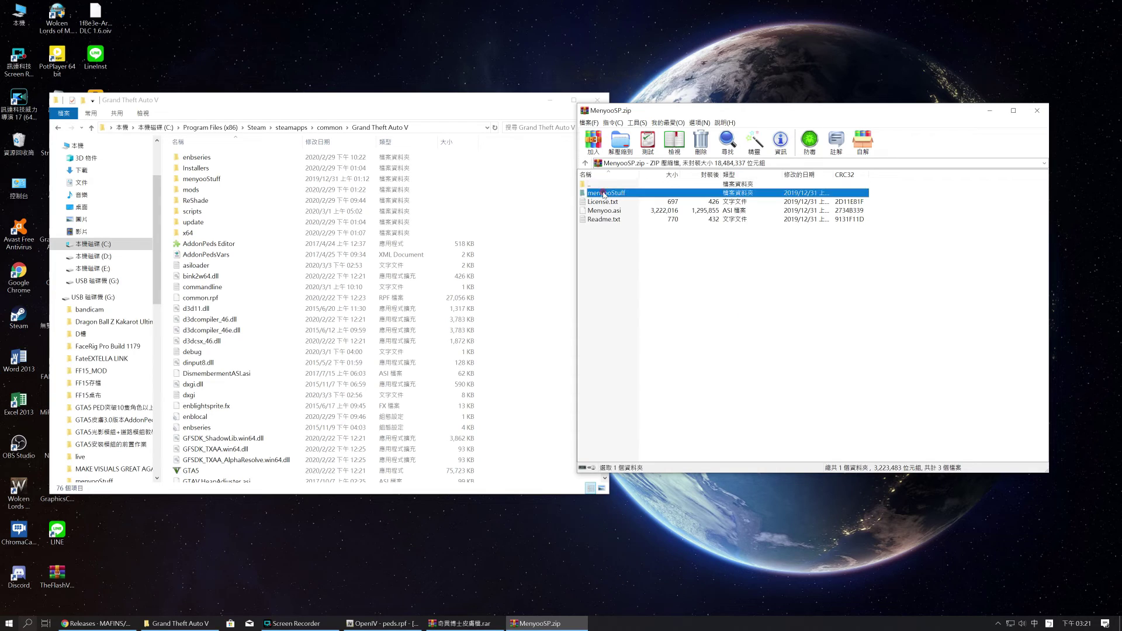
pyautogui.keyDown('ctrl'); pyautogui.click(608, 211); pyautogui.keyUp('ctrl')
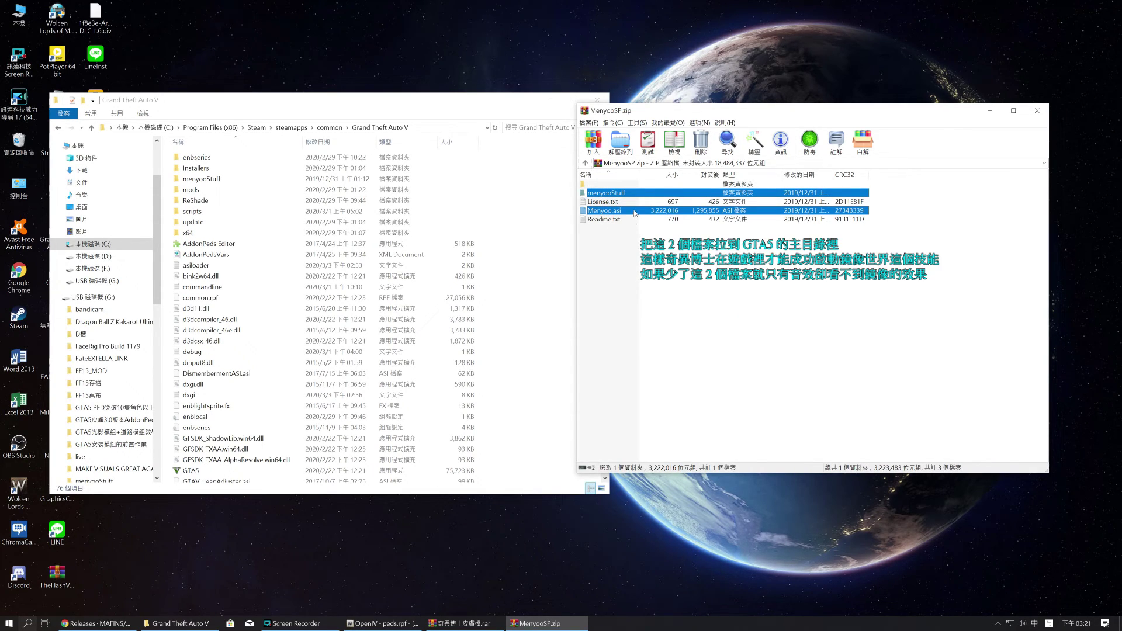
pyautogui.moveTo(634, 213); pyautogui.dragTo(608, 347)
pyautogui.moveTo(669, 112); pyautogui.dragTo(712, 107)
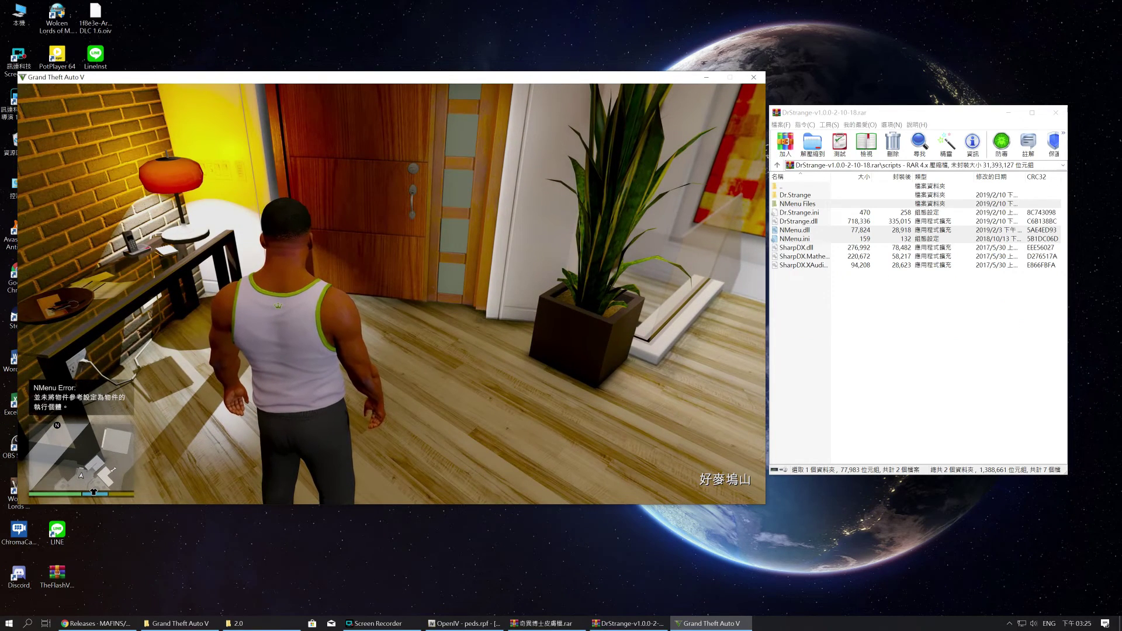
# - Walk the character out through the front door of the house onto the driveway
pyautogui.press('w')
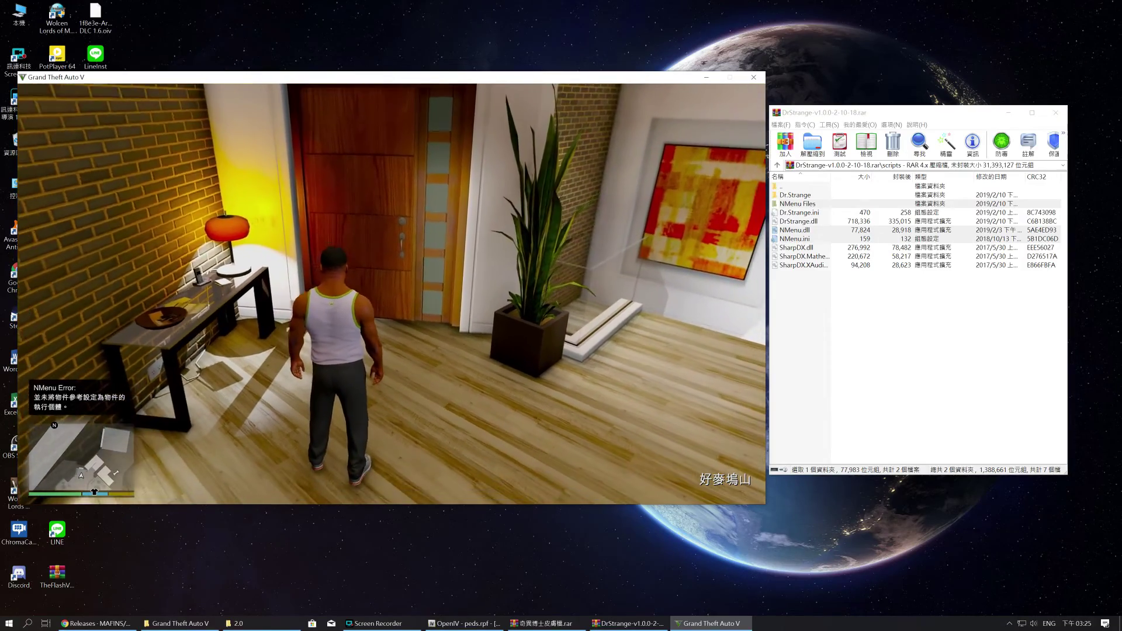
pyautogui.press('w')
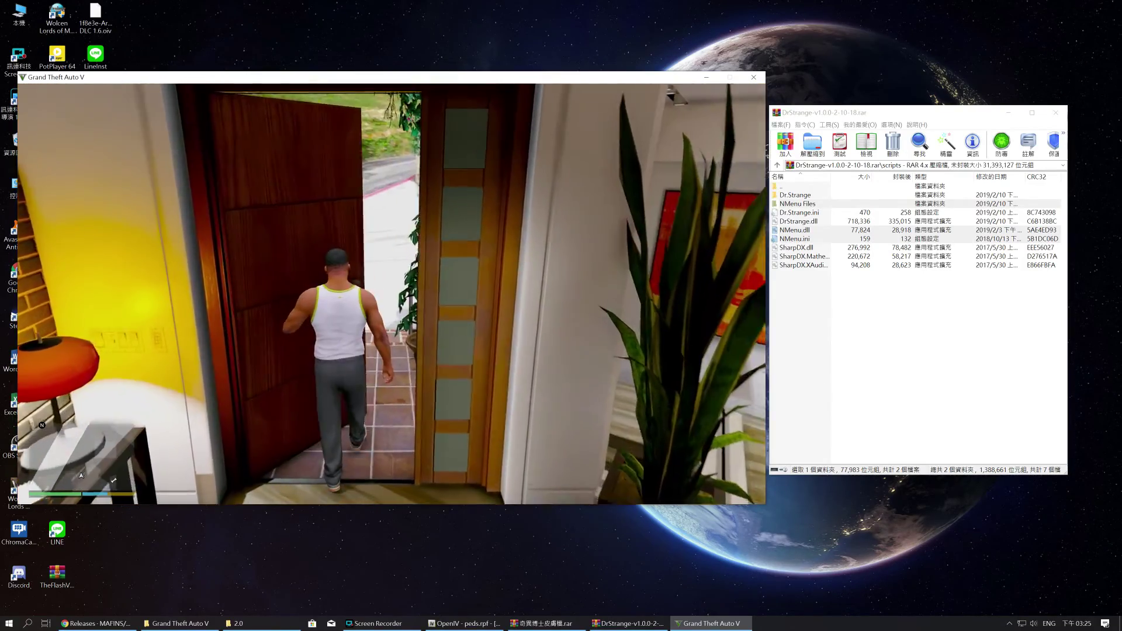
pyautogui.press('w')
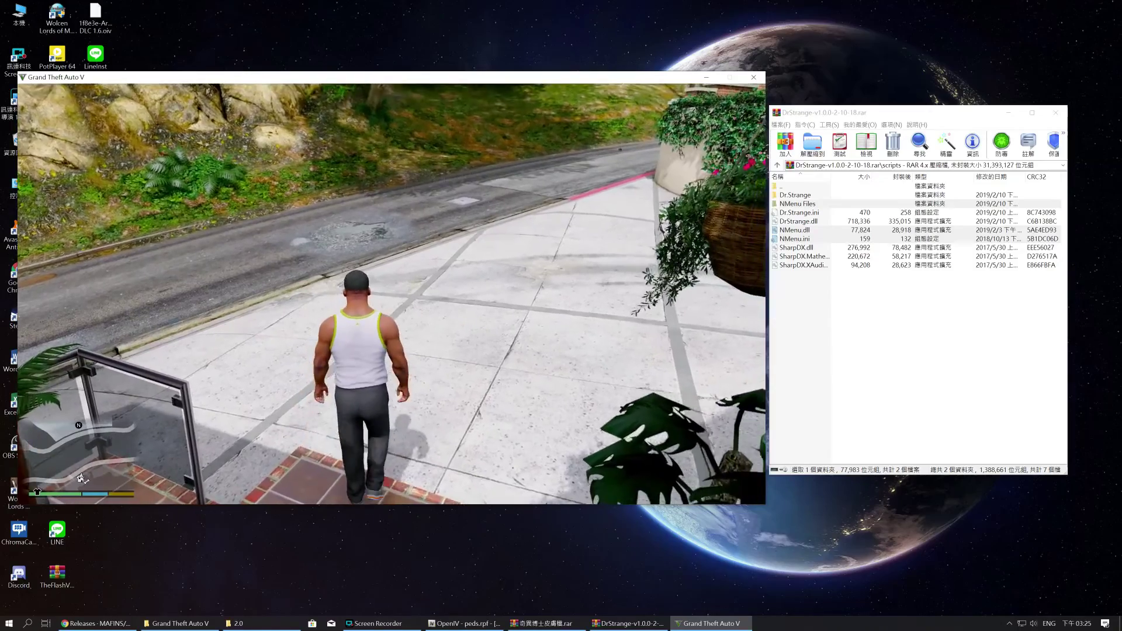
pyautogui.press('s')
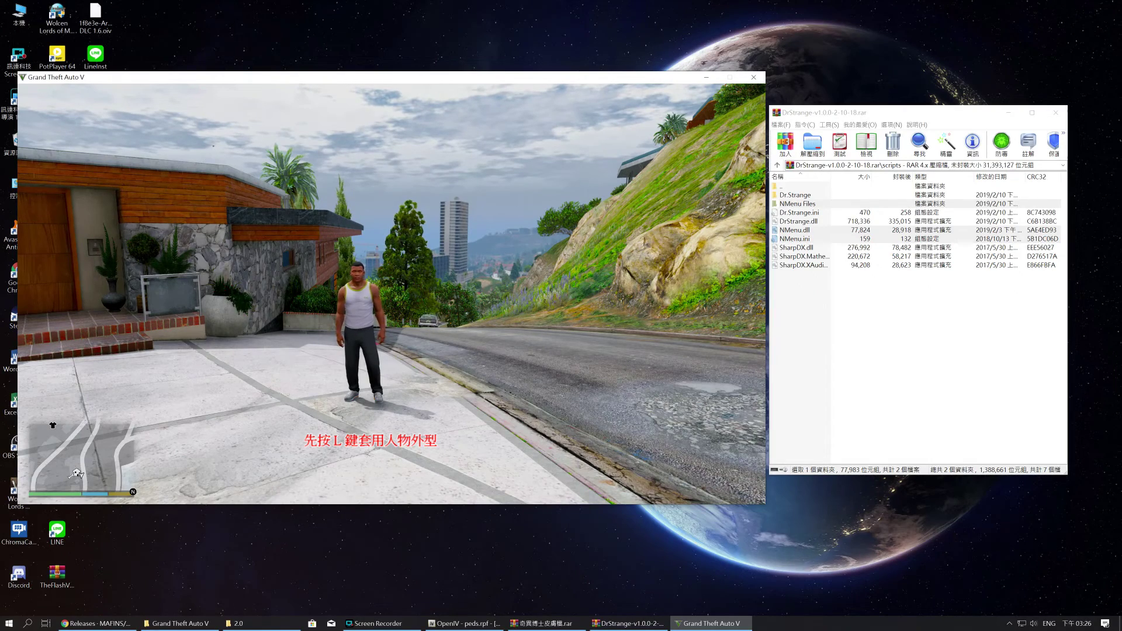
# - Change the player model to the addon ped docstm with Ped Selector and close the selector
pyautogui.press('l')
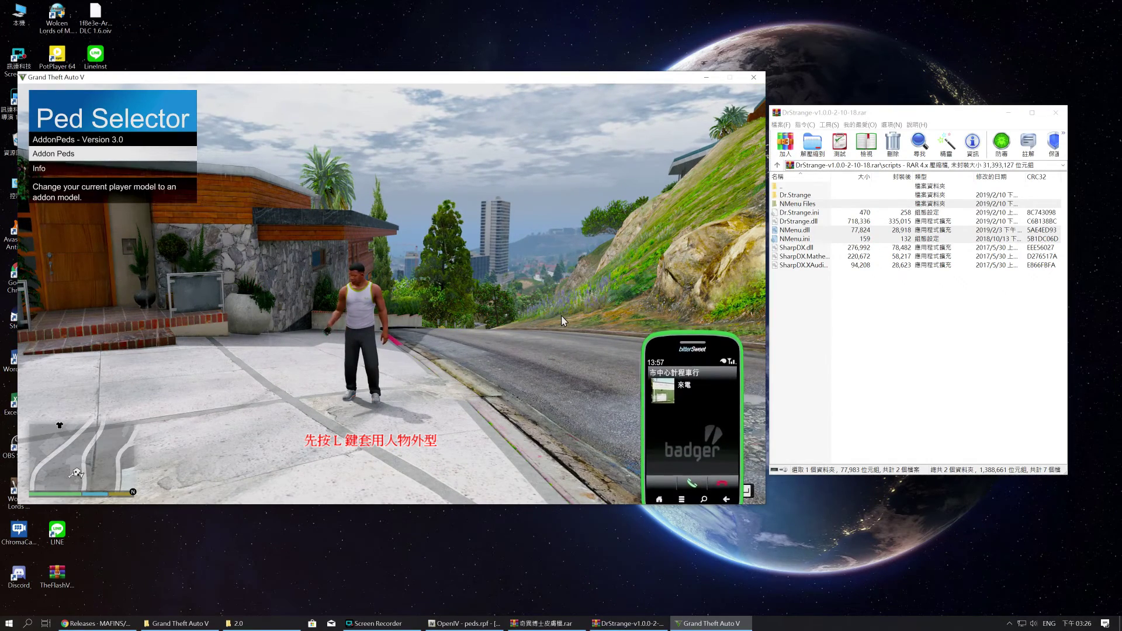
pyautogui.press('BackSpace')
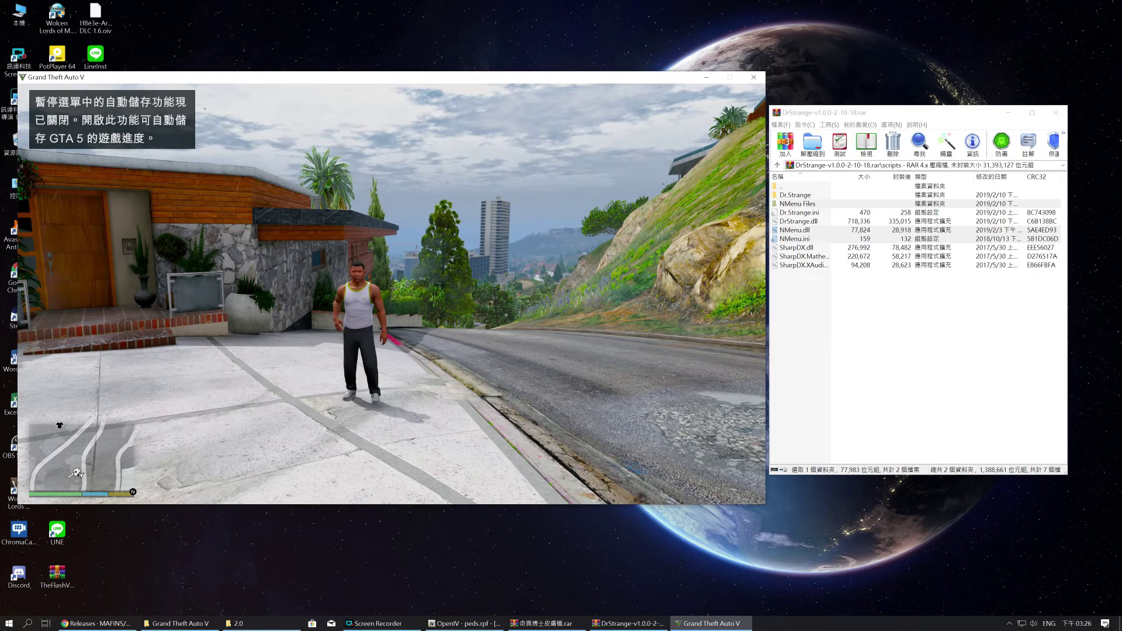
pyautogui.press('l')
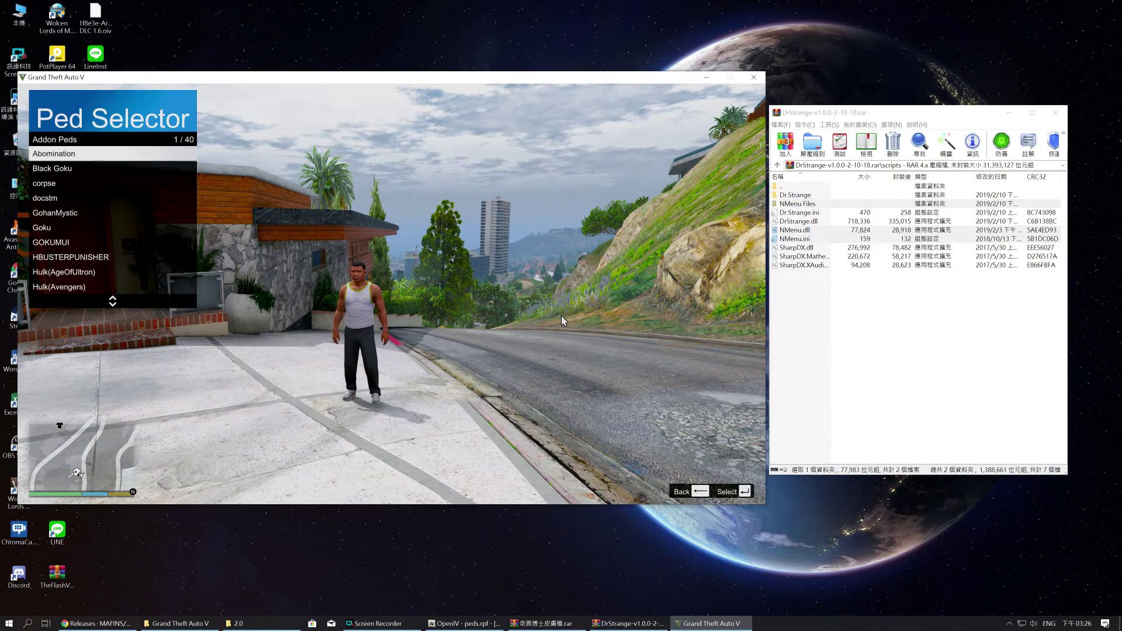
pyautogui.press('Down')
pyautogui.press('Down')
pyautogui.press('Down')
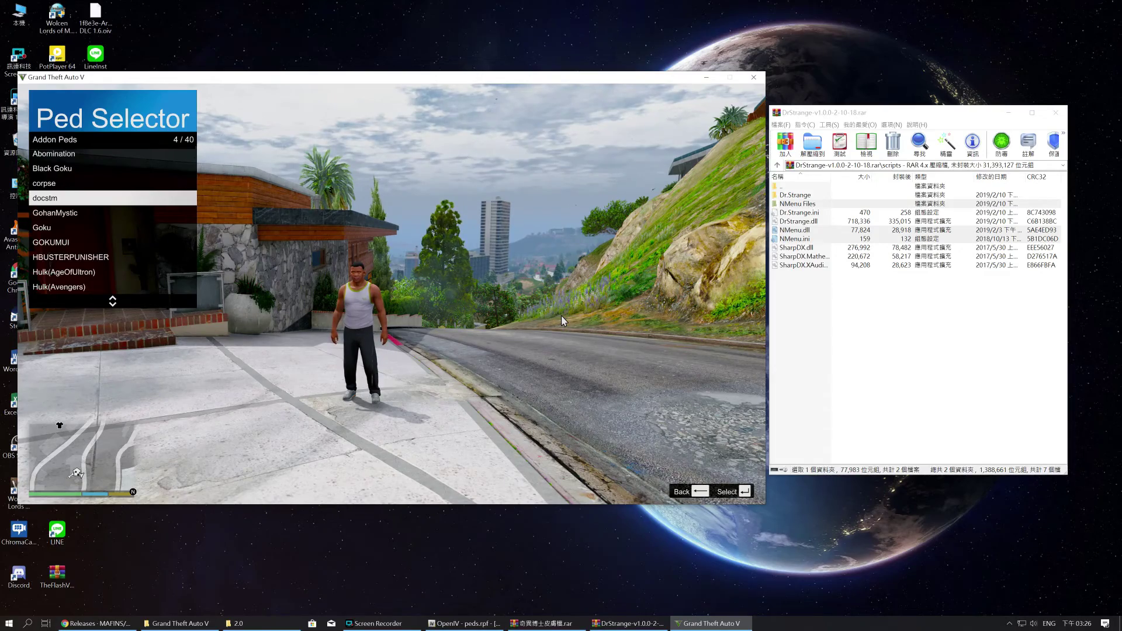
pyautogui.press('Return')
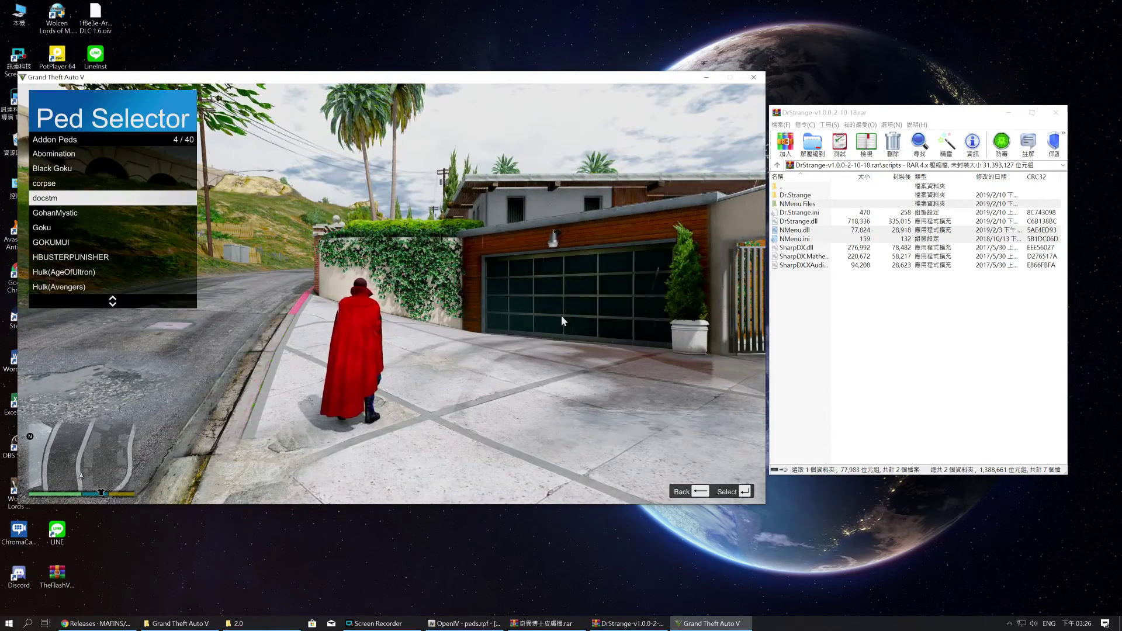
pyautogui.press('BackSpace')
pyautogui.press('BackSpace')
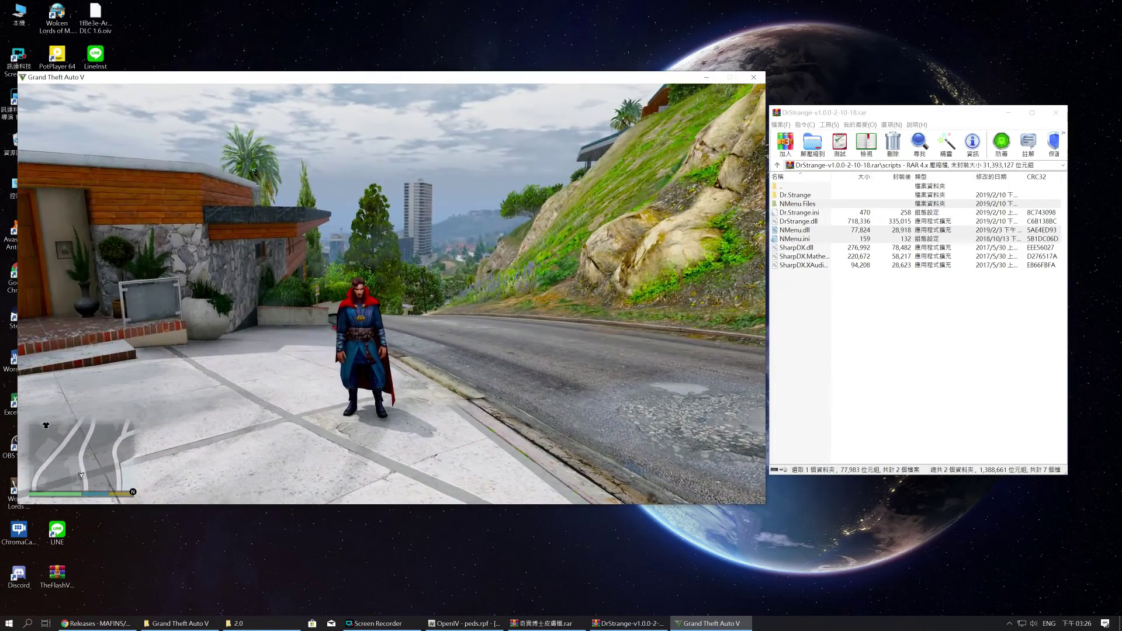
# - Change the player model to the addon ped DrStrange_MCU and close Ped Selector
pyautogui.press('F7')
pyautogui.press('Return')
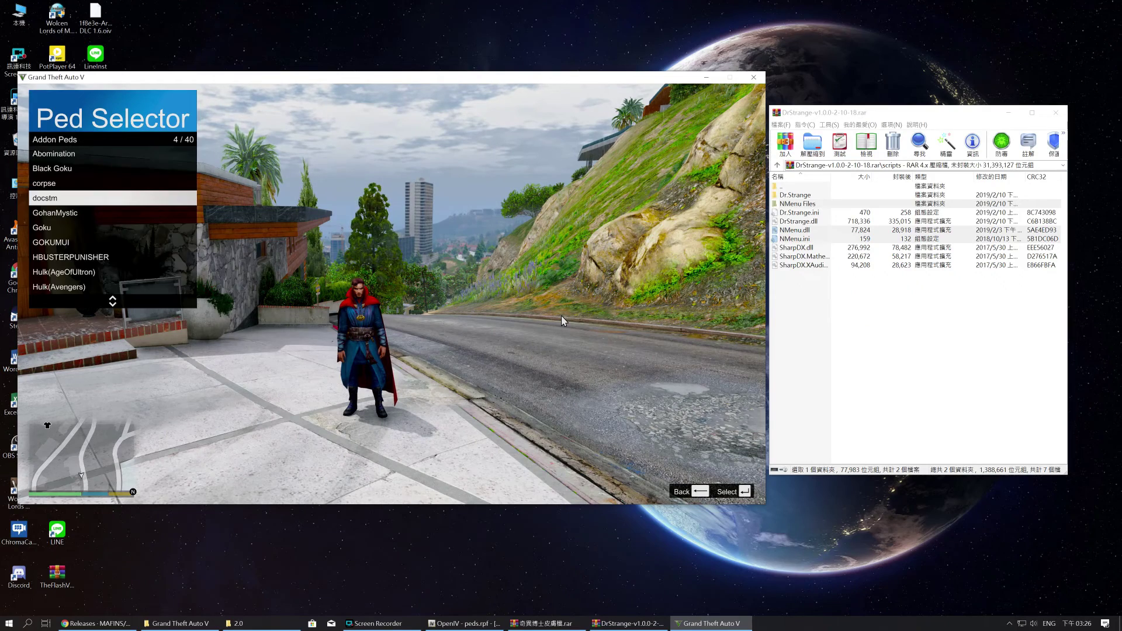
pyautogui.press('Up')
pyautogui.press('Up')
pyautogui.press('Up')
pyautogui.press('Up')
pyautogui.press('Up')
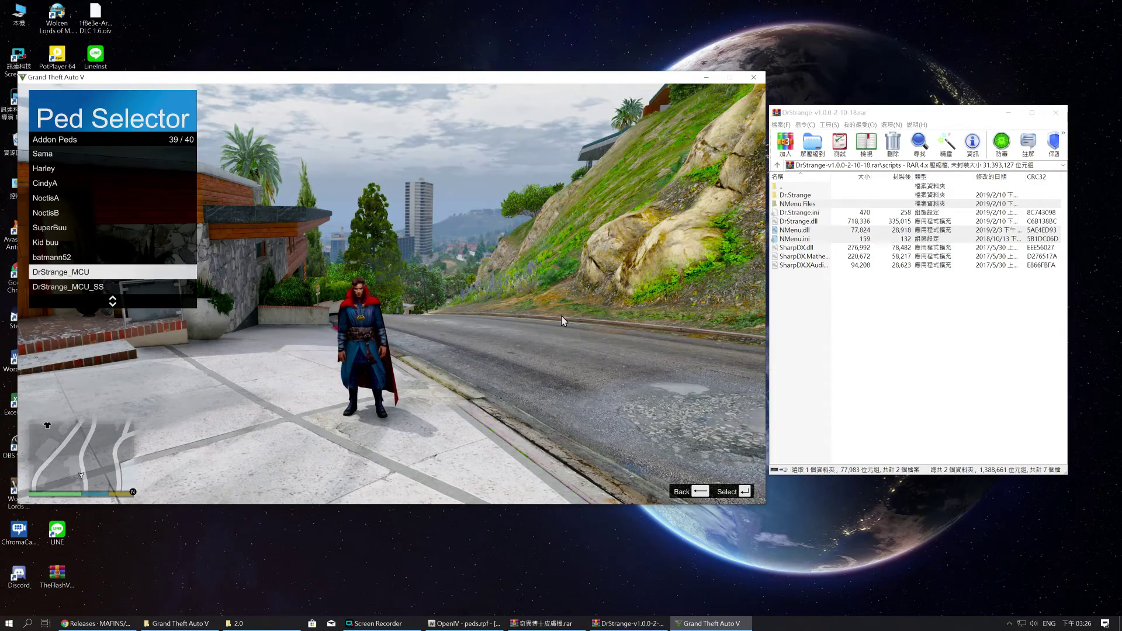
pyautogui.press('Return')
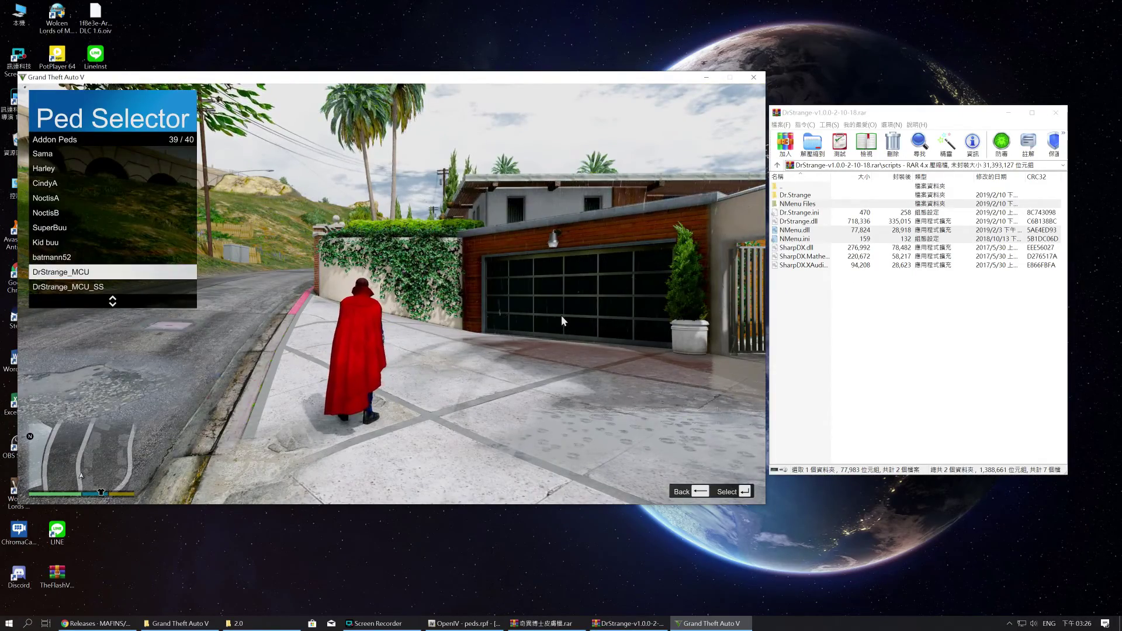
pyautogui.press('BackSpace')
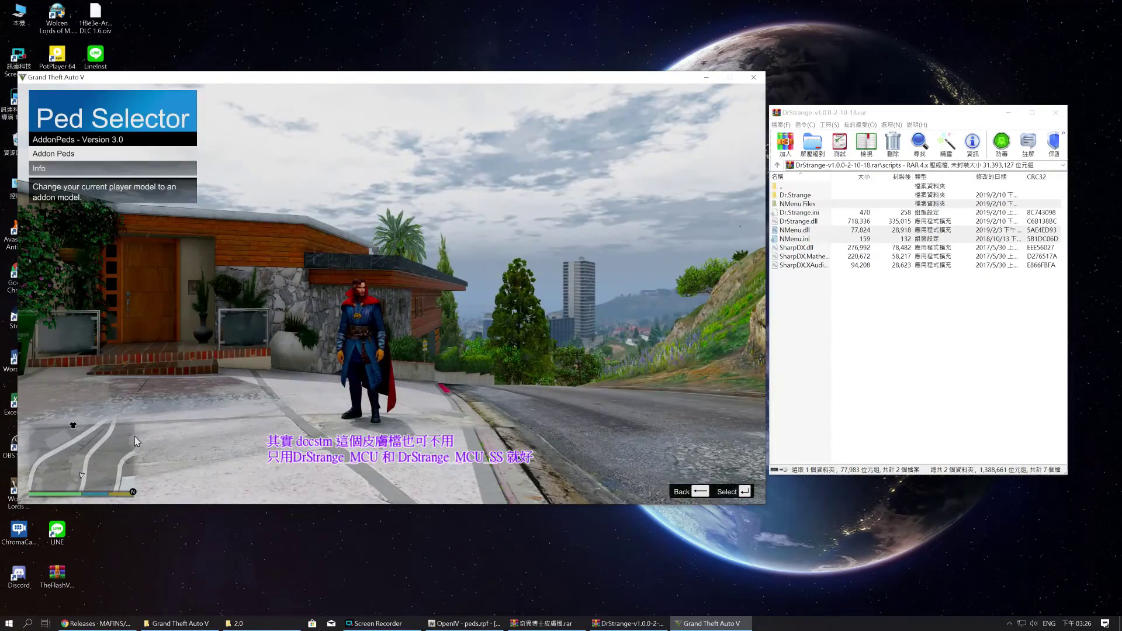
pyautogui.press('BackSpace')
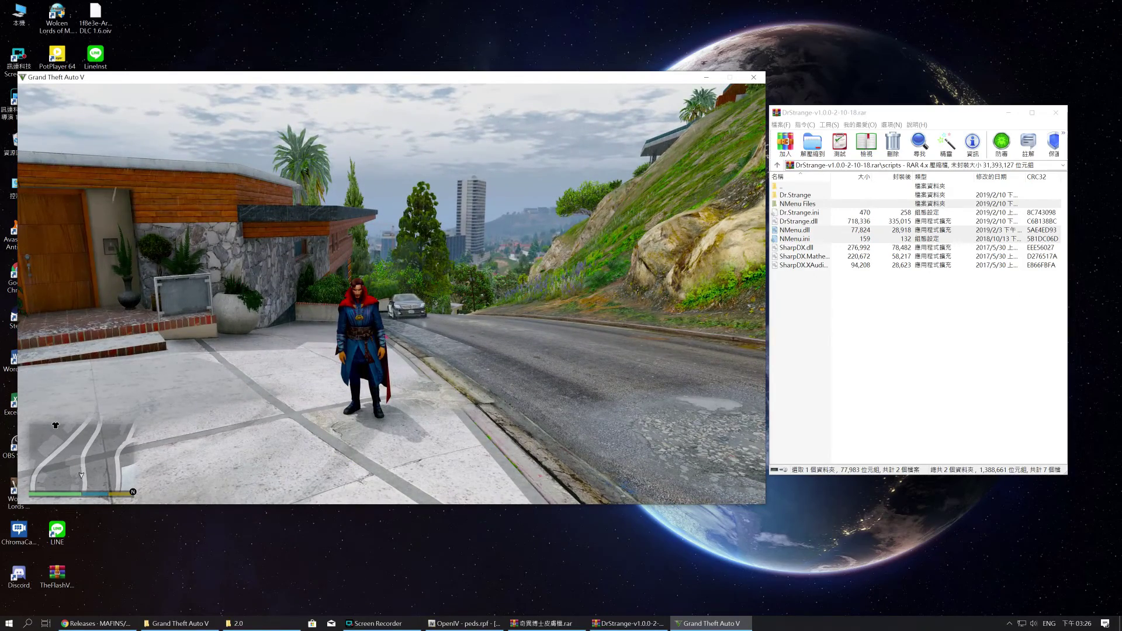
# - Change the player model to the addon ped DrStrange_MCU_SS, close Ped Selector and walk the character around the driveway
pyautogui.press('F9')
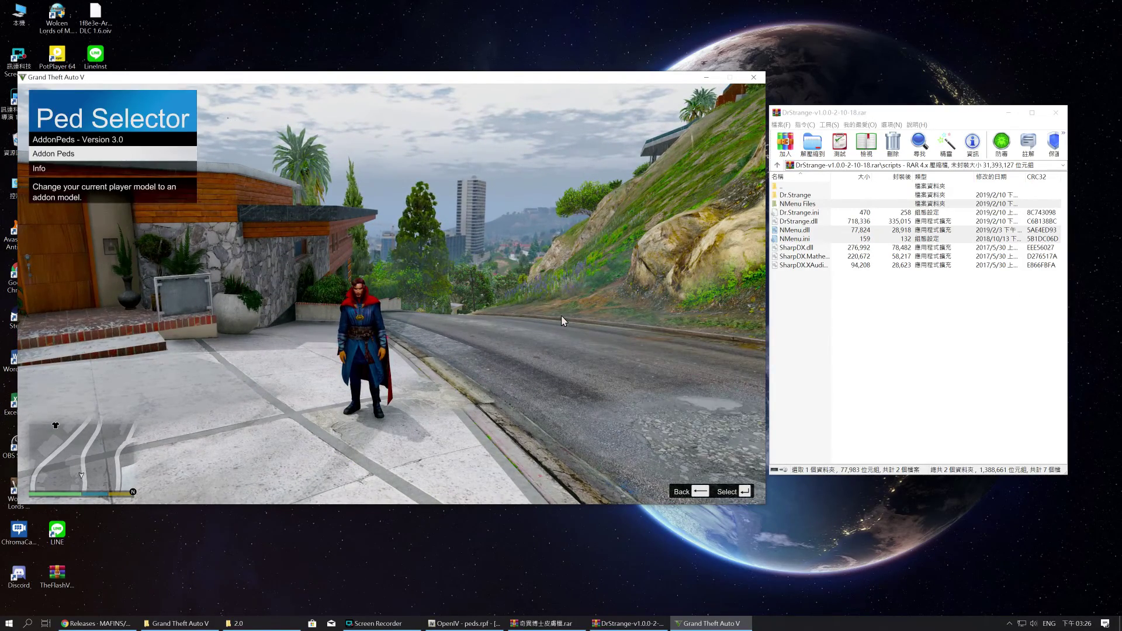
pyautogui.press('Return')
pyautogui.press('BackSpace')
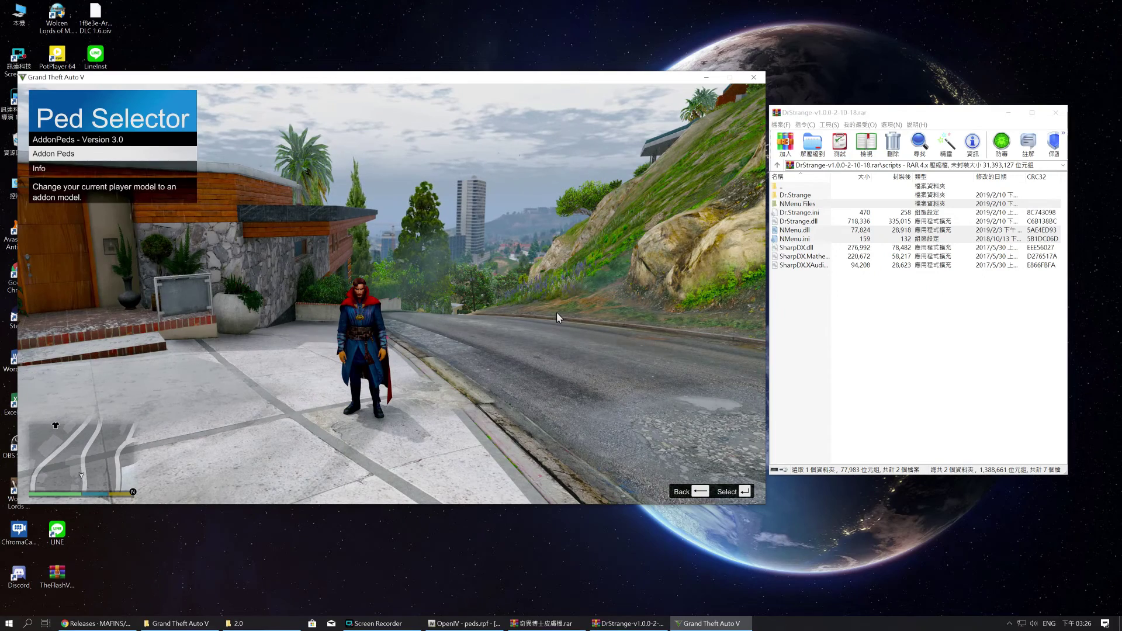
pyautogui.press('Up')
pyautogui.press('Return')
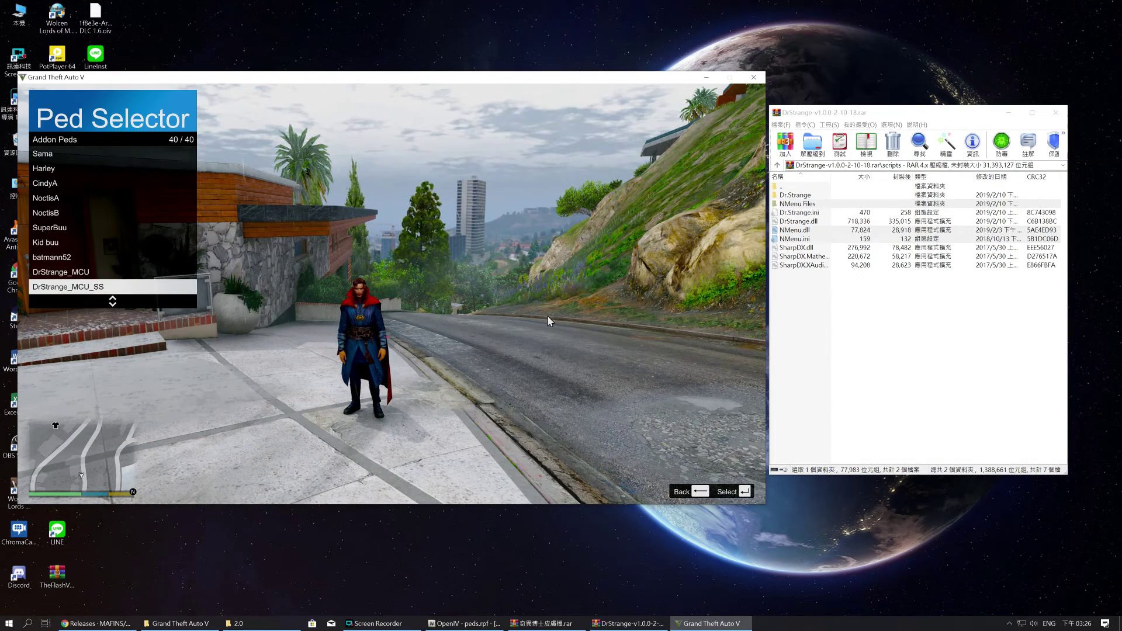
pyautogui.press('Return')
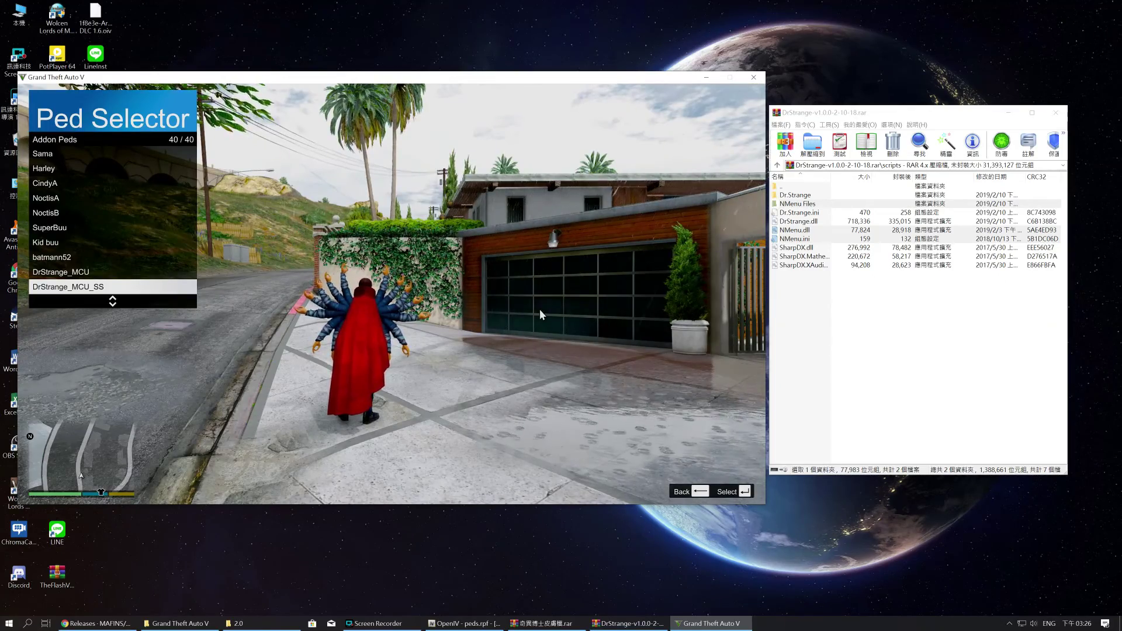
pyautogui.press('BackSpace')
pyautogui.press('BackSpace')
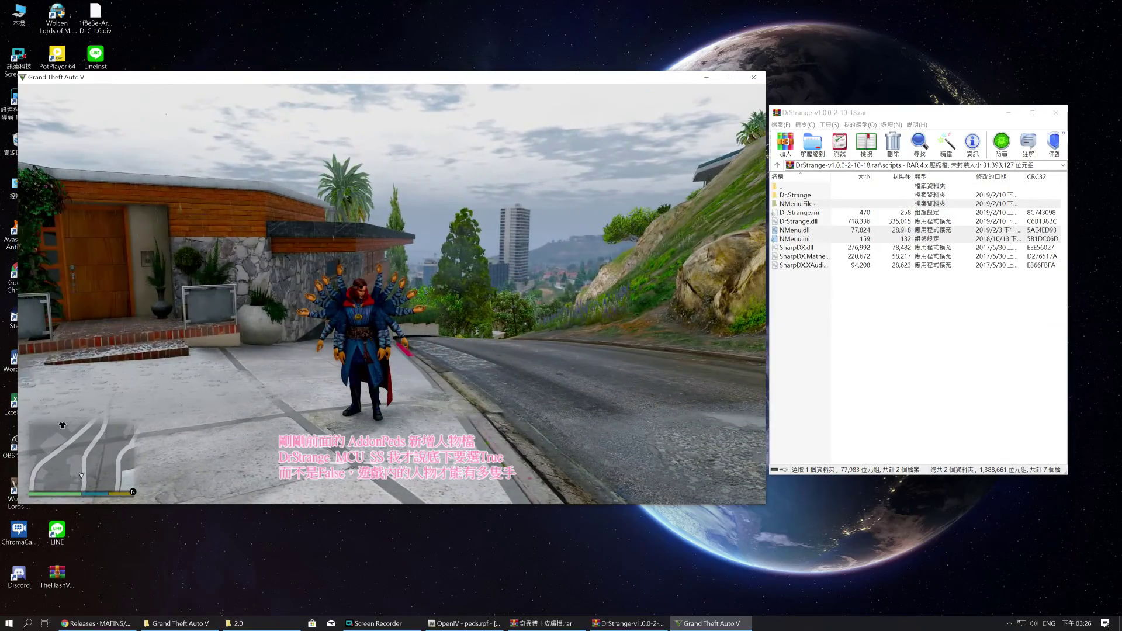
pyautogui.press('s')
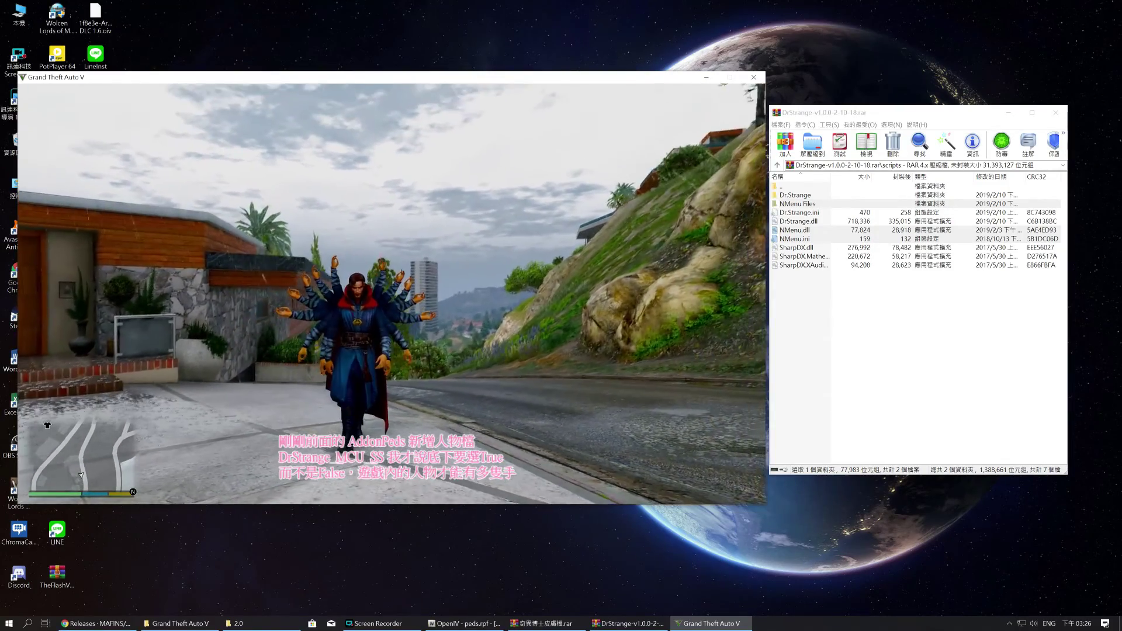
pyautogui.press('w')
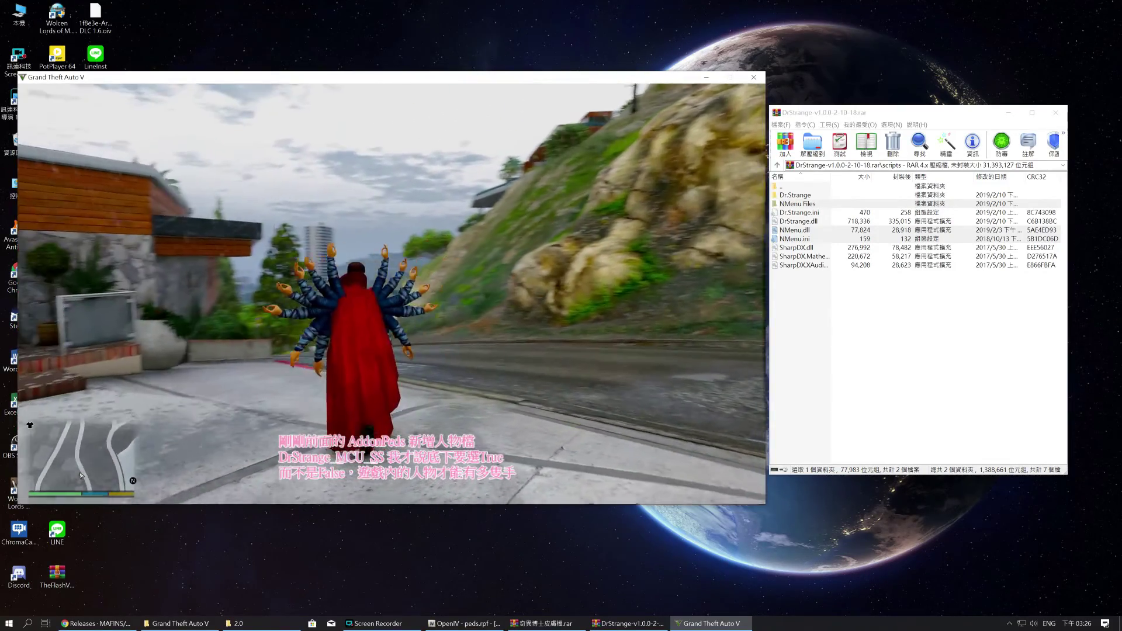
pyautogui.press('s')
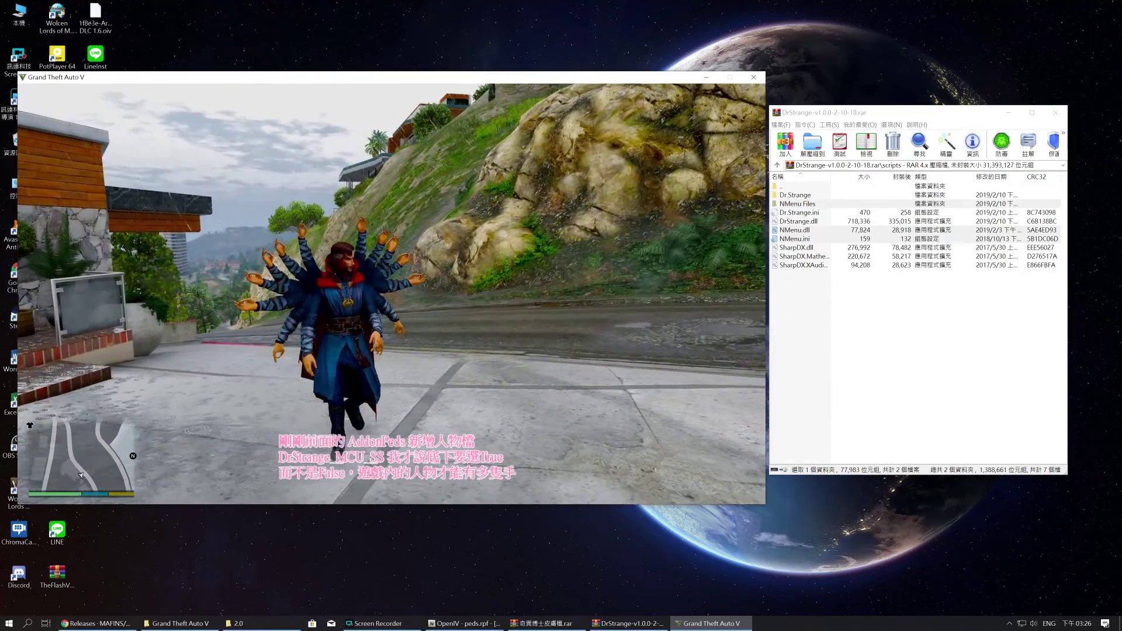
pyautogui.press('s')
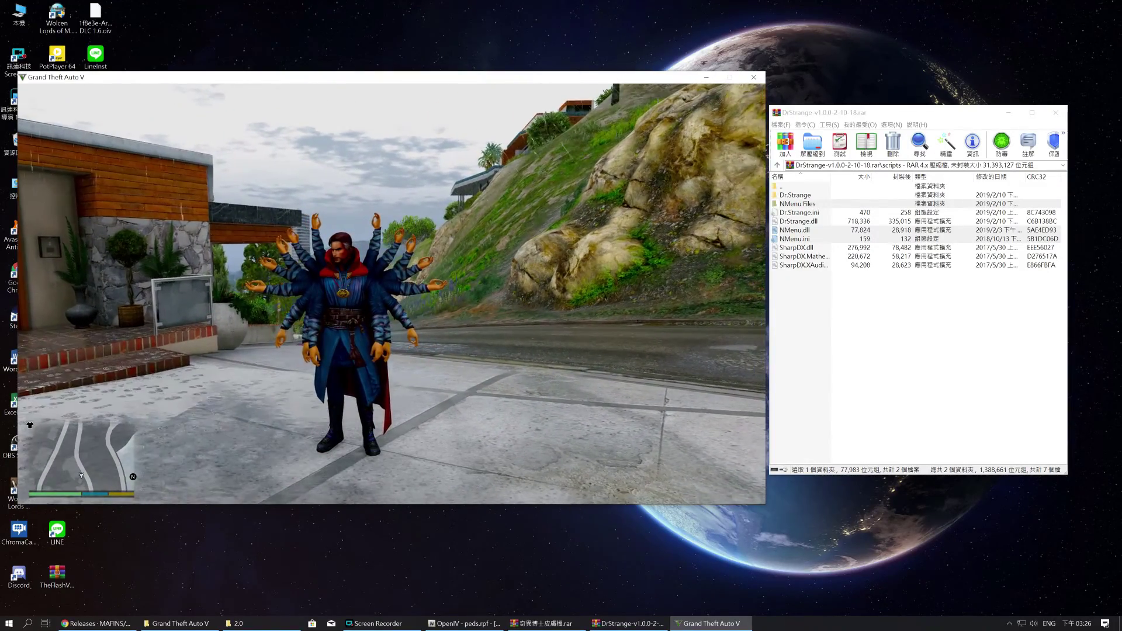